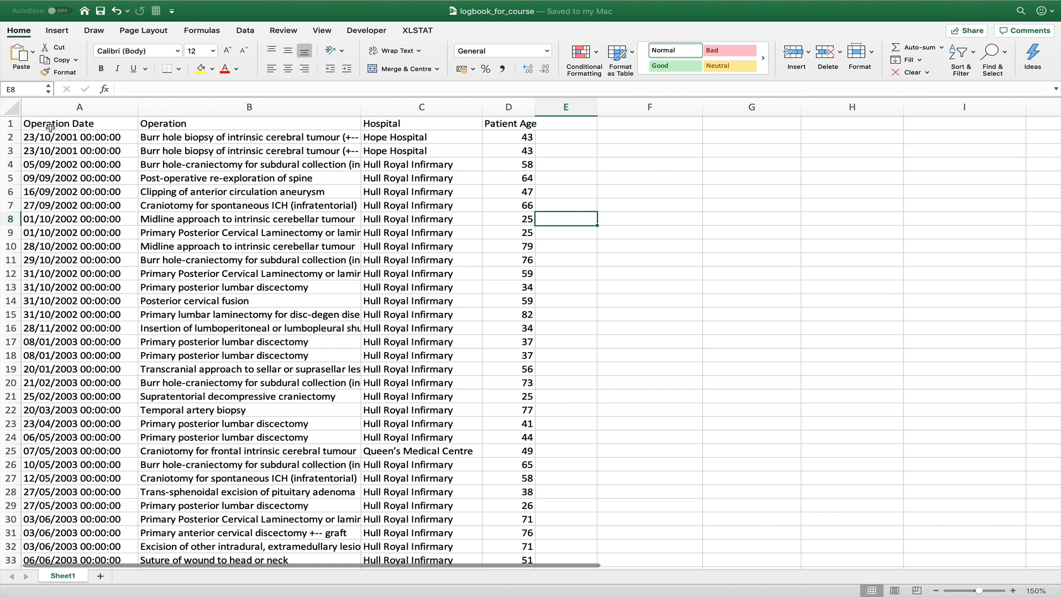
# Insert an empty column between the Operation Date and Operation columns
pyautogui.click(51, 127)
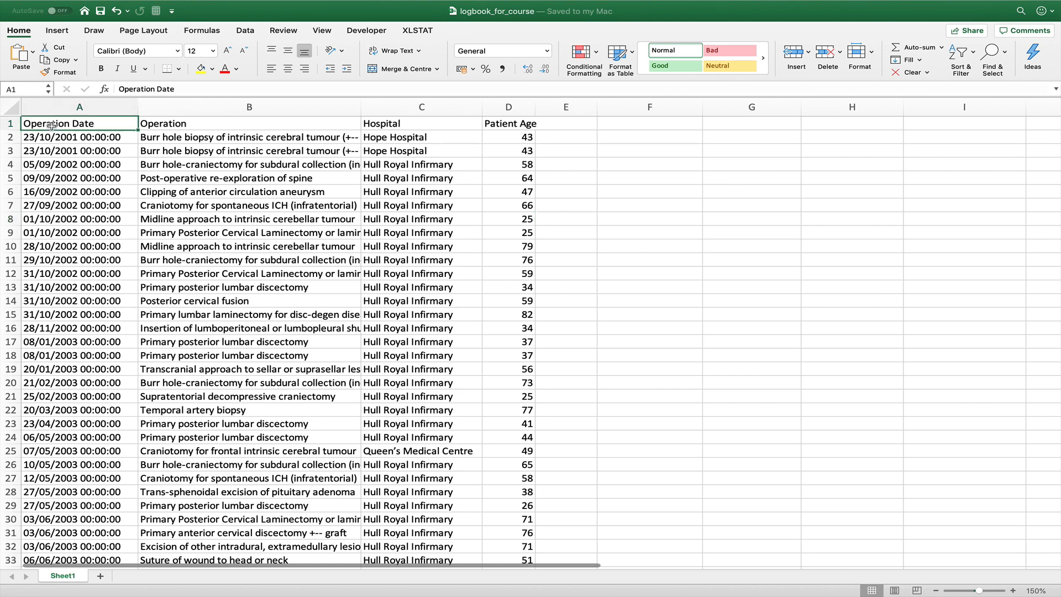
pyautogui.hotkey('ctrl', 'Down')
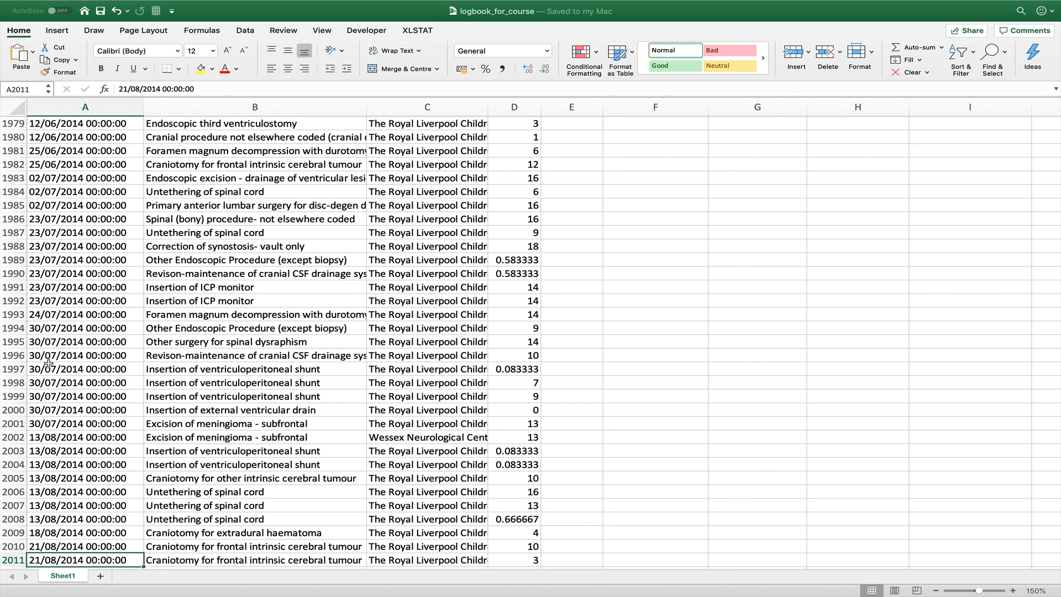
pyautogui.press('super+Up')
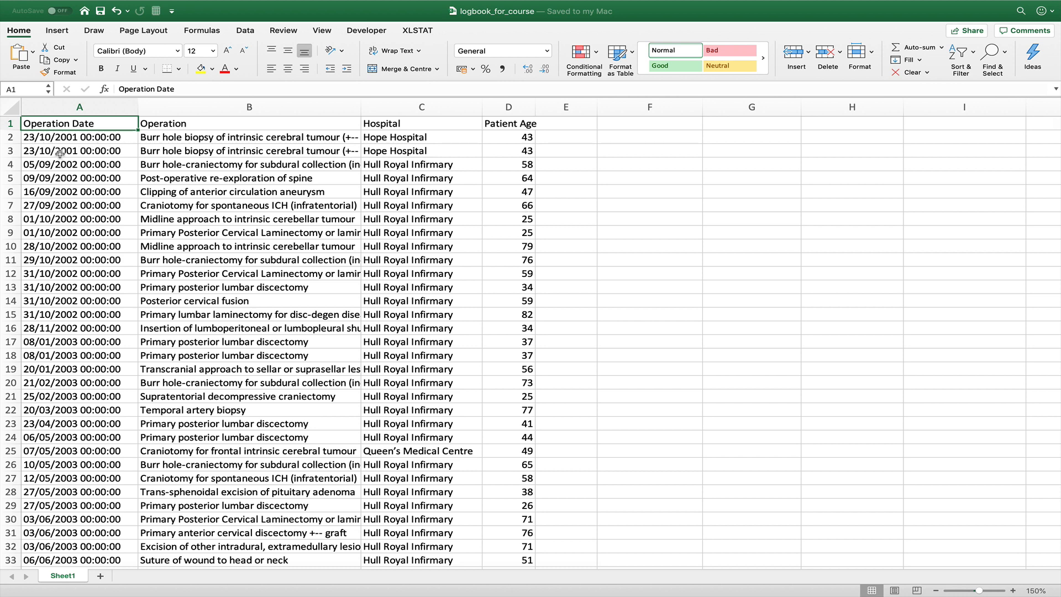
pyautogui.click(160, 106)
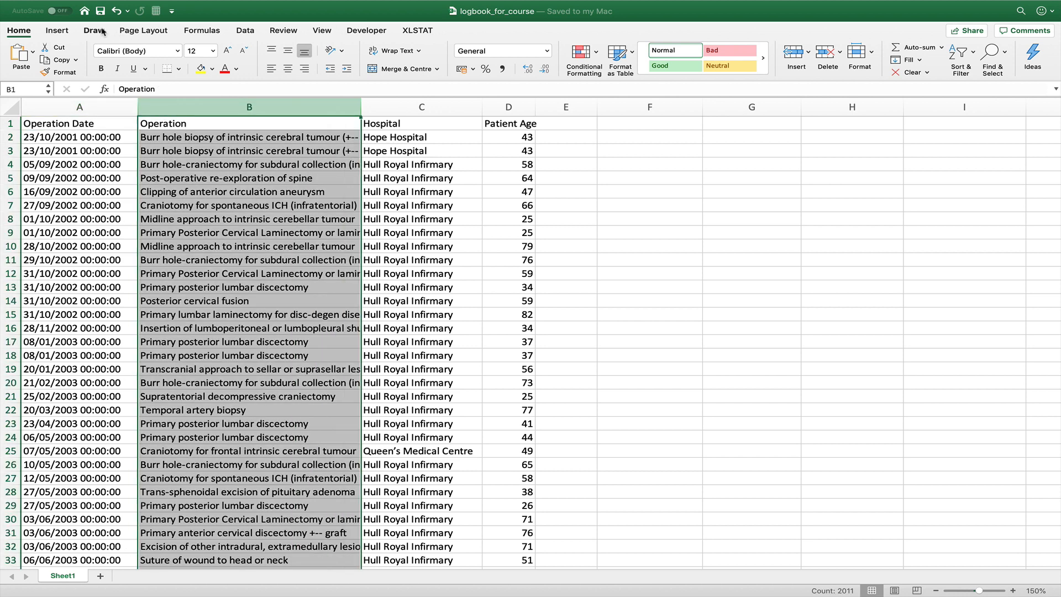
pyautogui.click(57, 31)
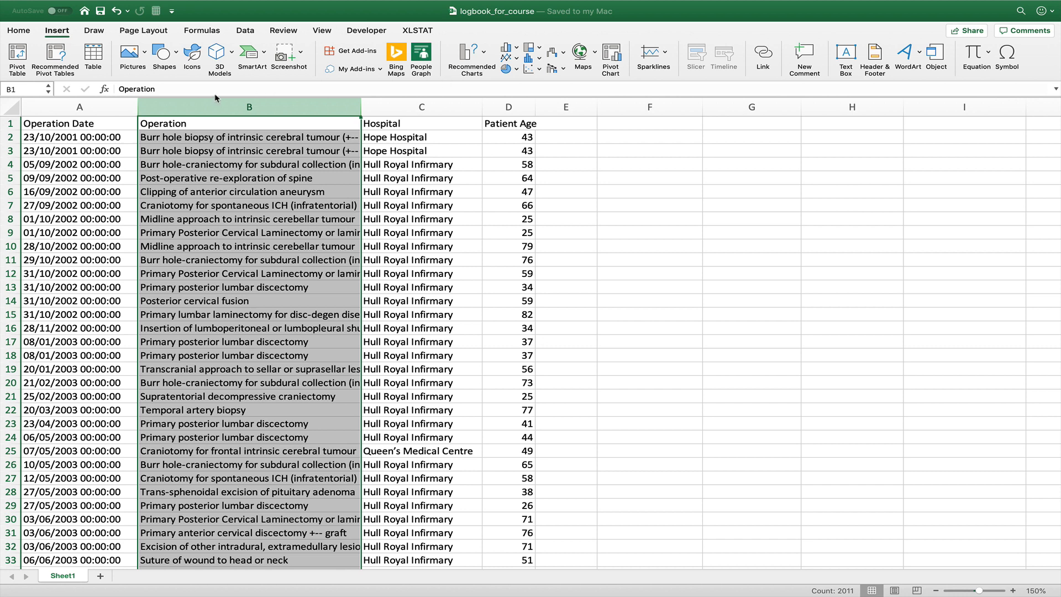
pyautogui.rightClick(165, 105)
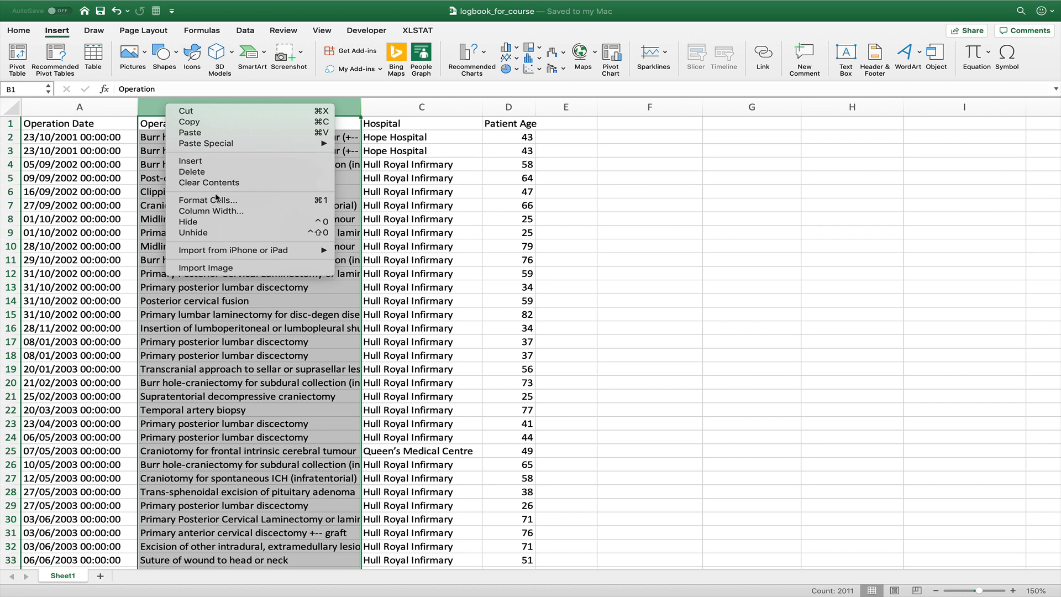
pyautogui.click(191, 161)
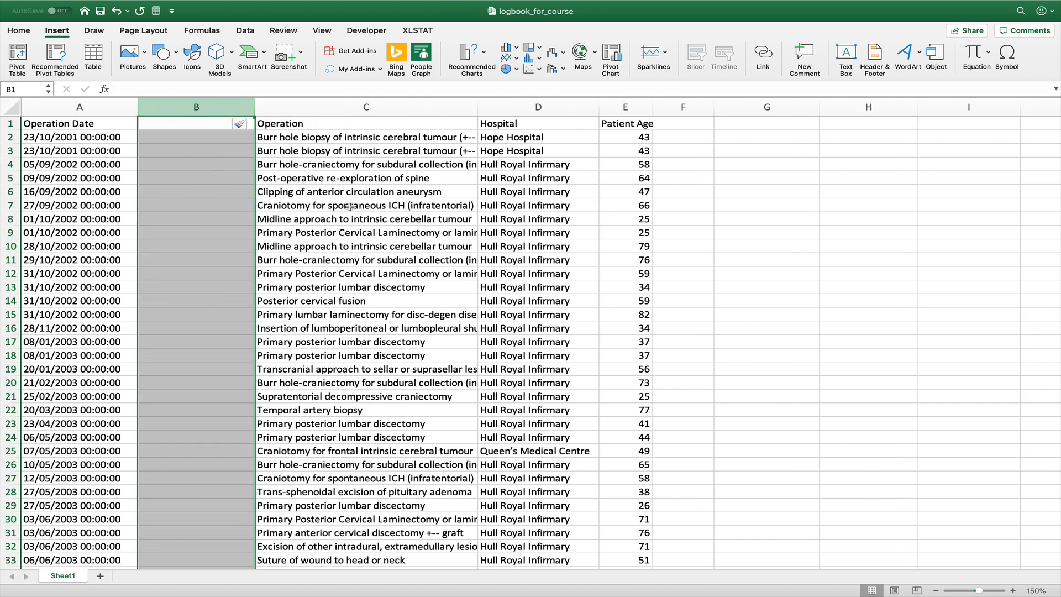
# Split the Operation Date column with Text to Columns, delimited by spaces, in General format starting at $A$1
pyautogui.click(67, 106)
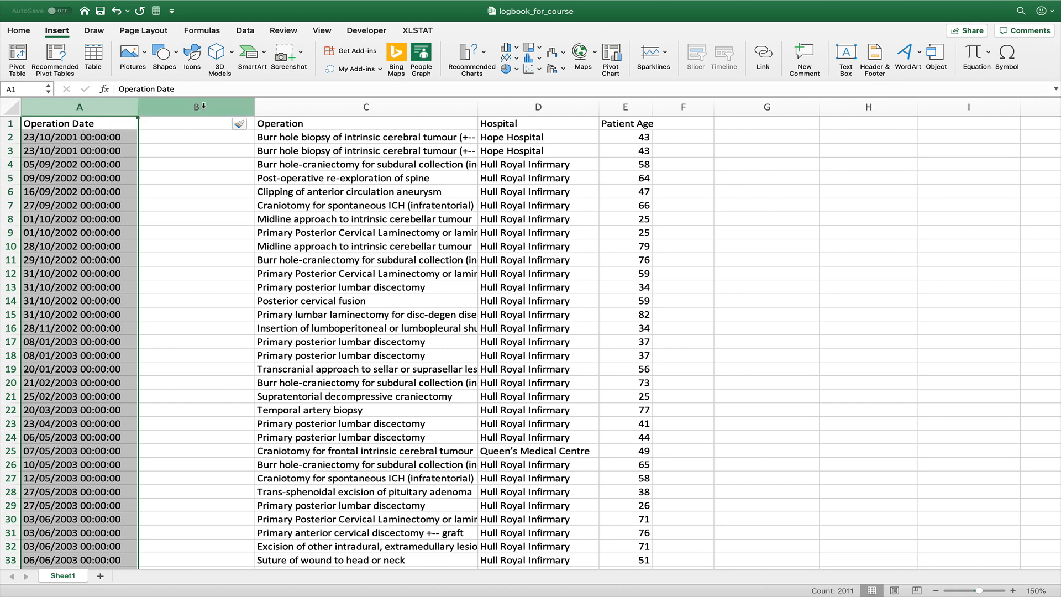
pyautogui.click(245, 31)
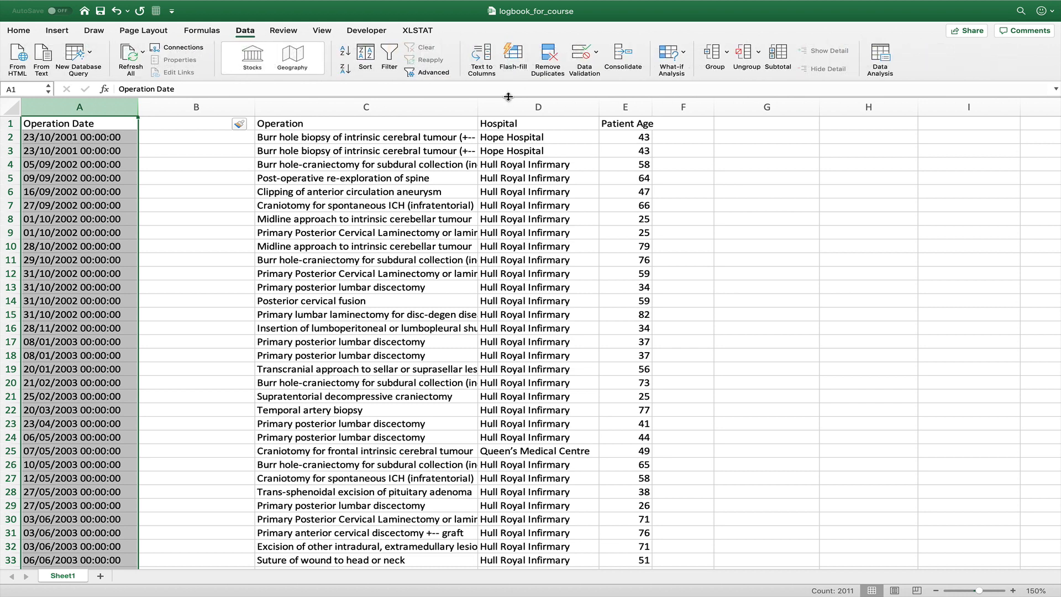
pyautogui.click(481, 56)
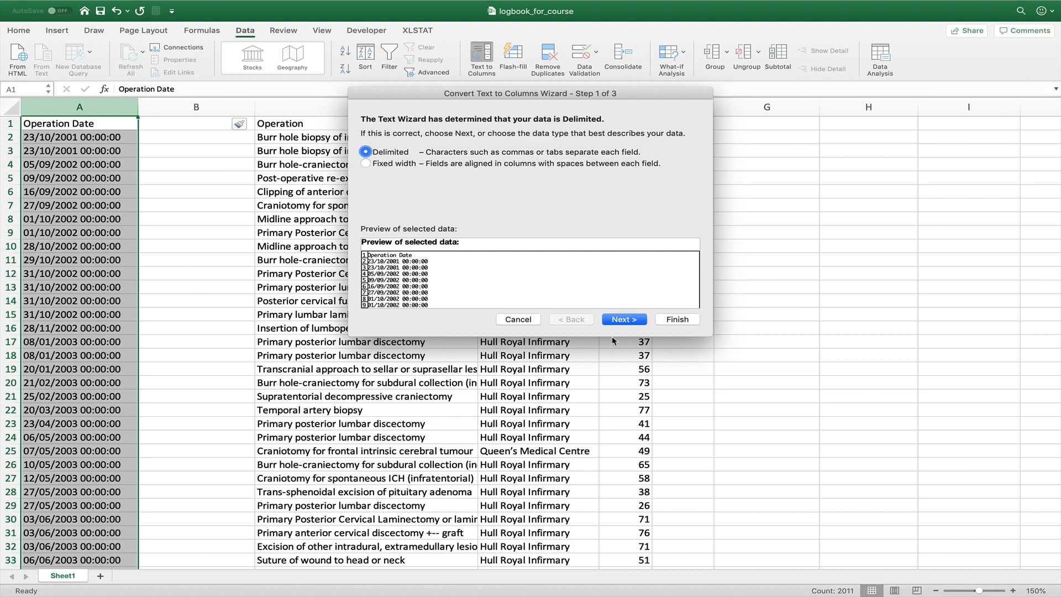
pyautogui.click(624, 319)
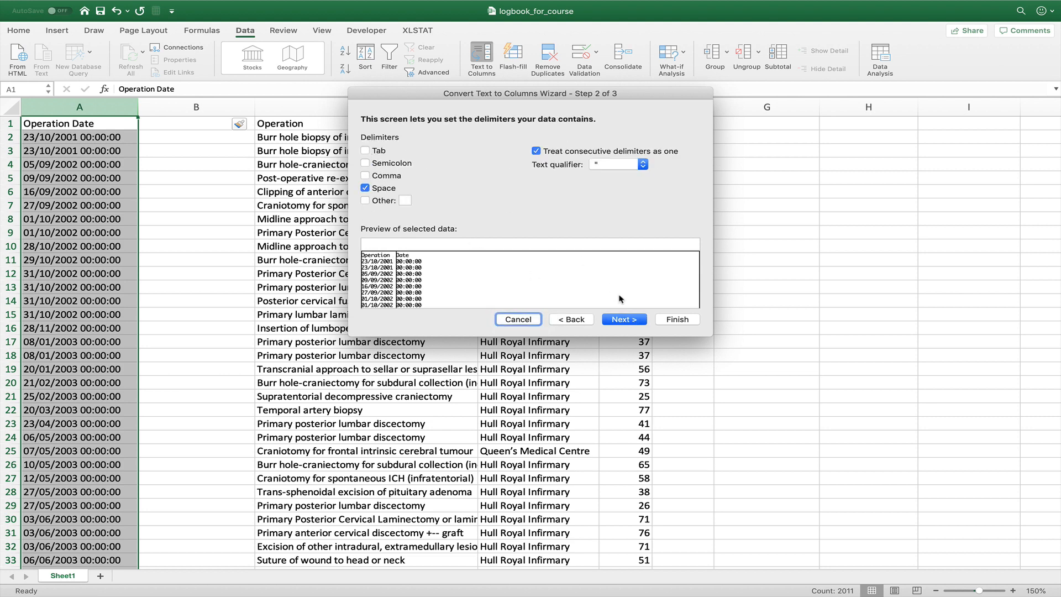
pyautogui.click(621, 320)
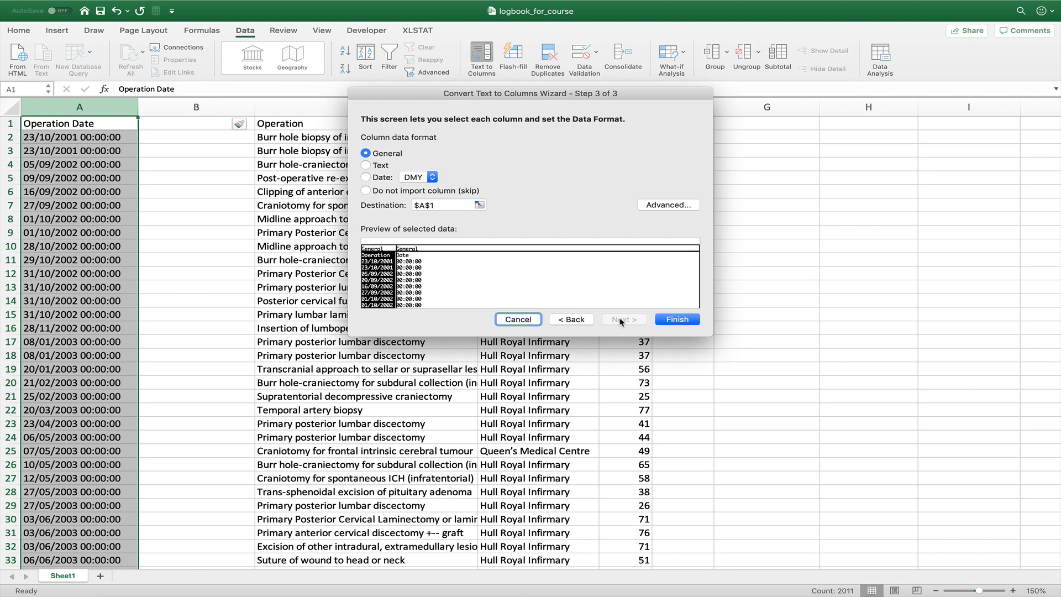
pyautogui.click(679, 319)
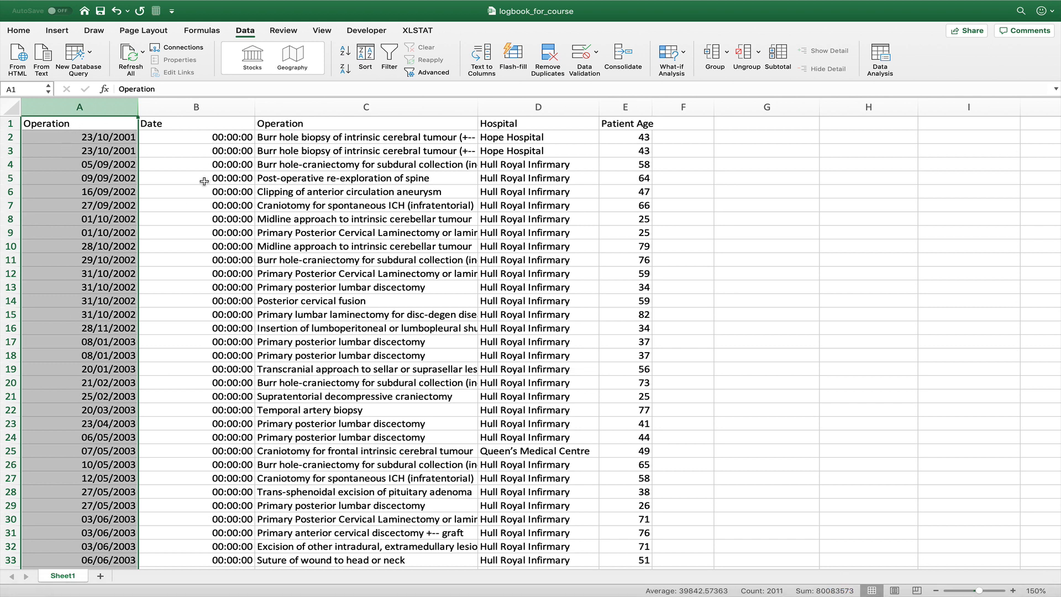
# Rename the header in cell A1 as Date
pyautogui.click(55, 125)
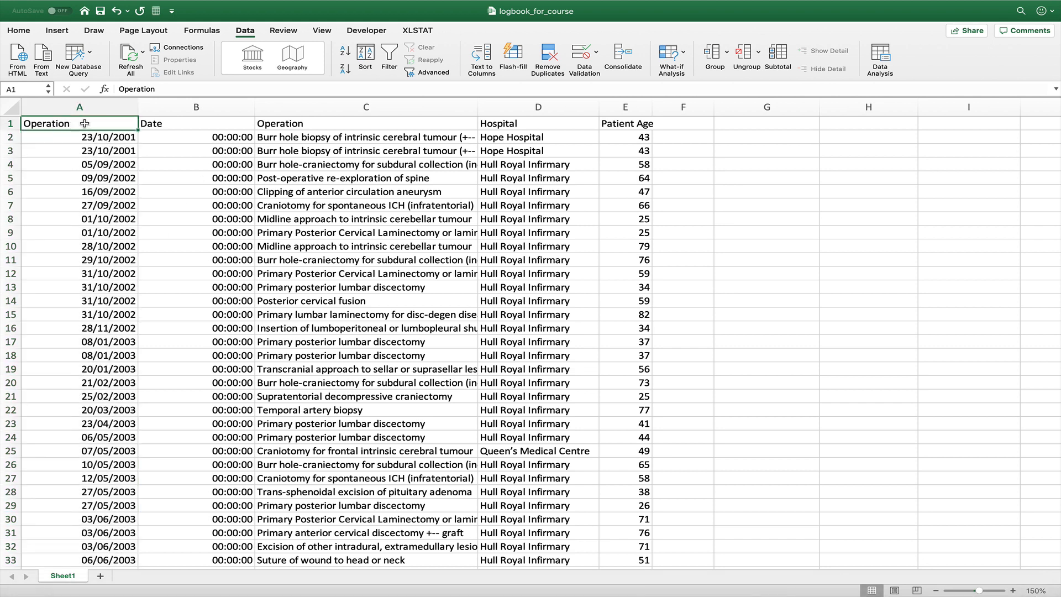
pyautogui.doubleClick(85, 123)
pyautogui.press('Delete')
pyautogui.write('Date')
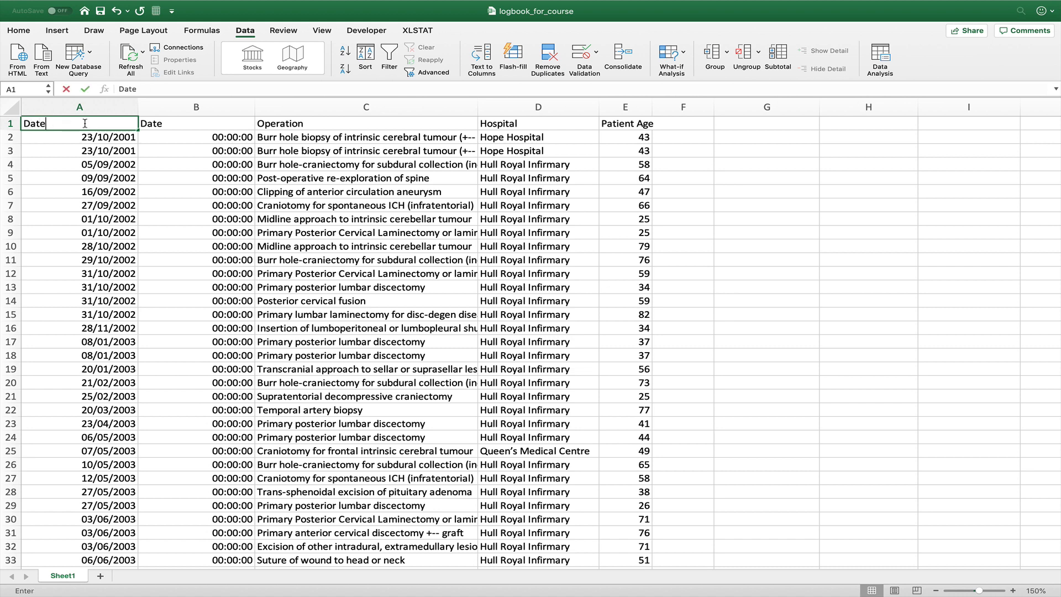
# Delete column B, which holds the 00:00:00 time values
pyautogui.click(174, 109)
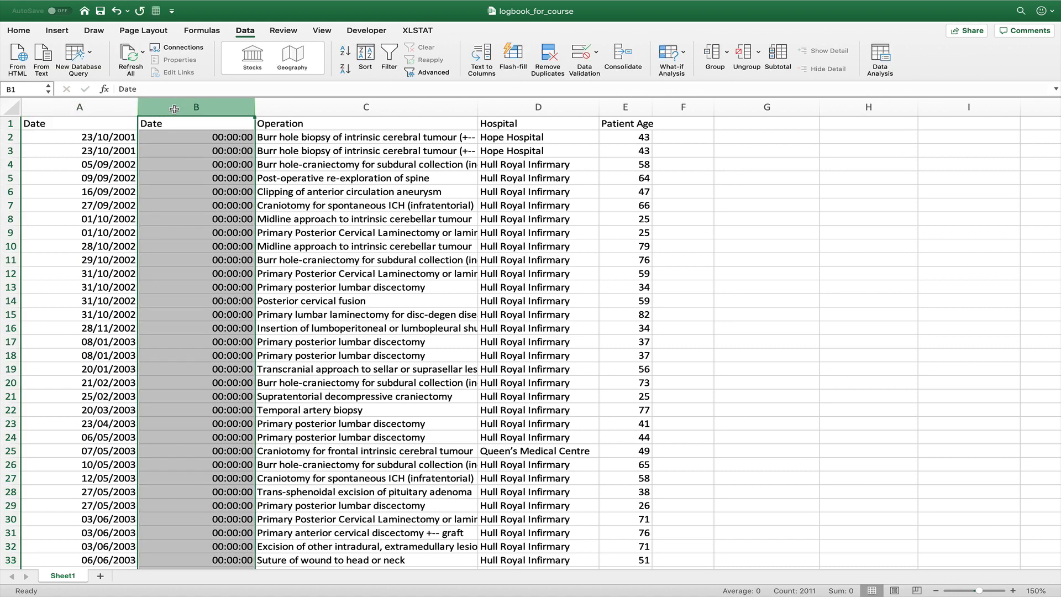
pyautogui.rightClick(174, 111)
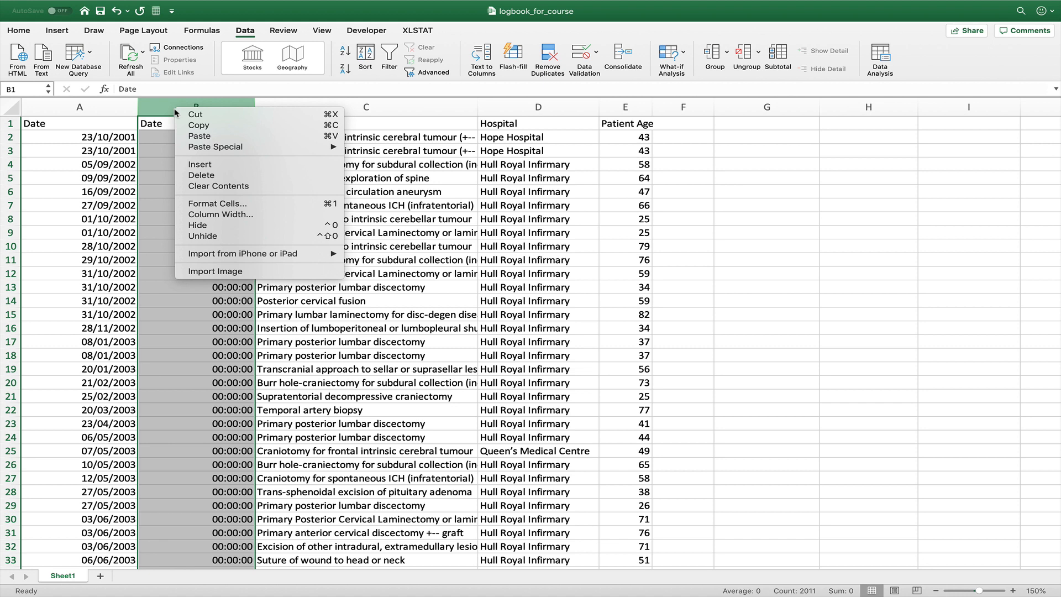
pyautogui.click(197, 176)
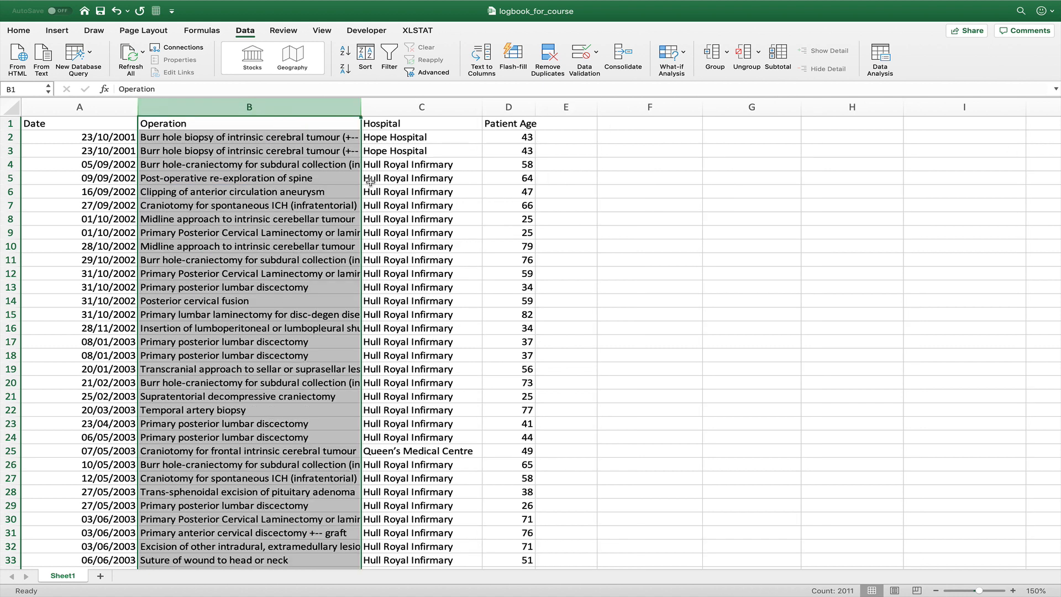
# Format column A as Short Date and check the number format of the Patient Age column
pyautogui.click(72, 106)
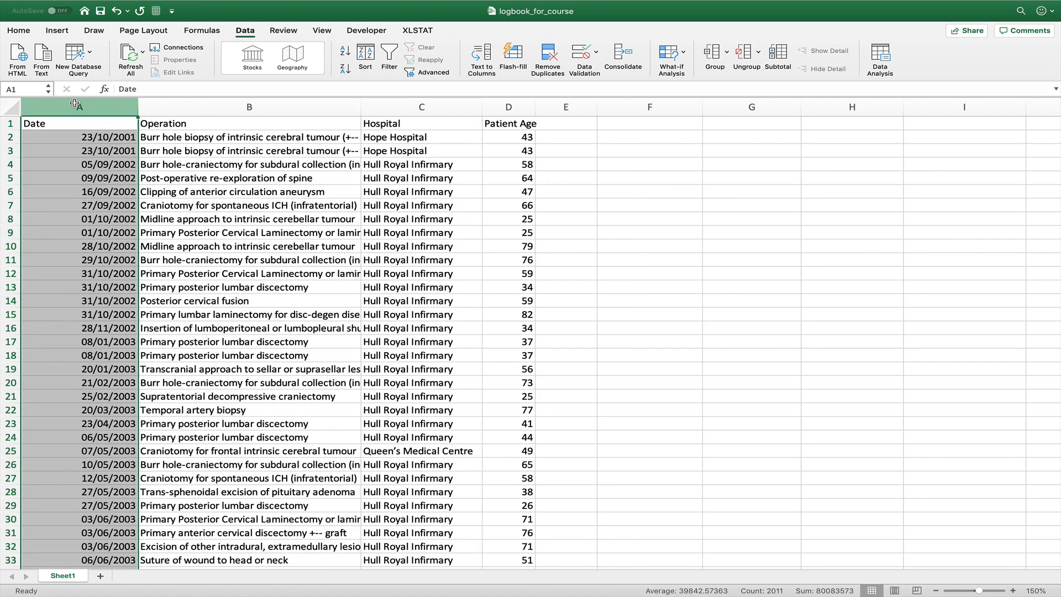
pyautogui.click(18, 31)
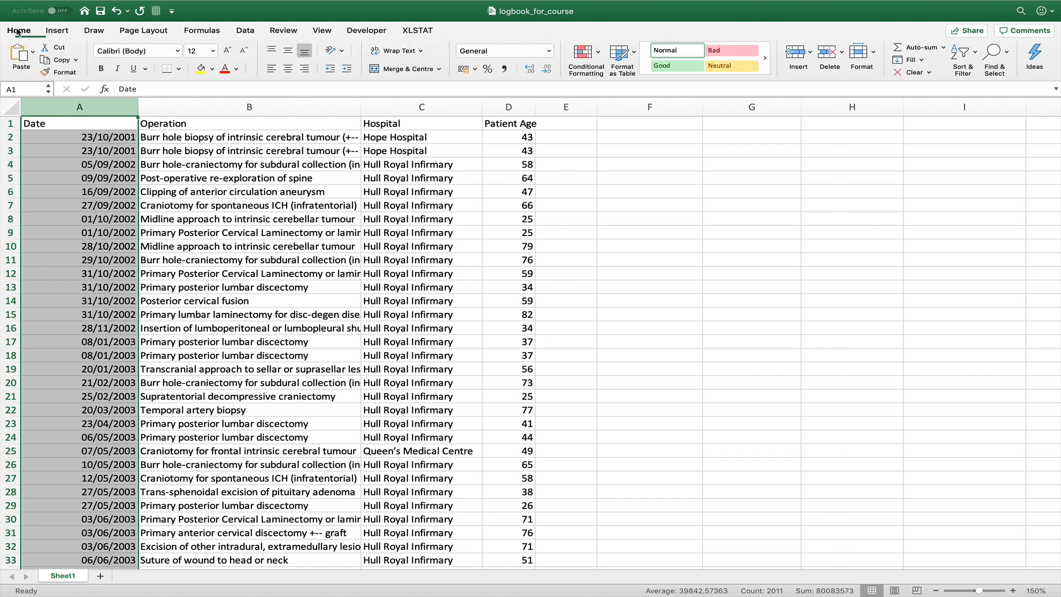
pyautogui.click(548, 50)
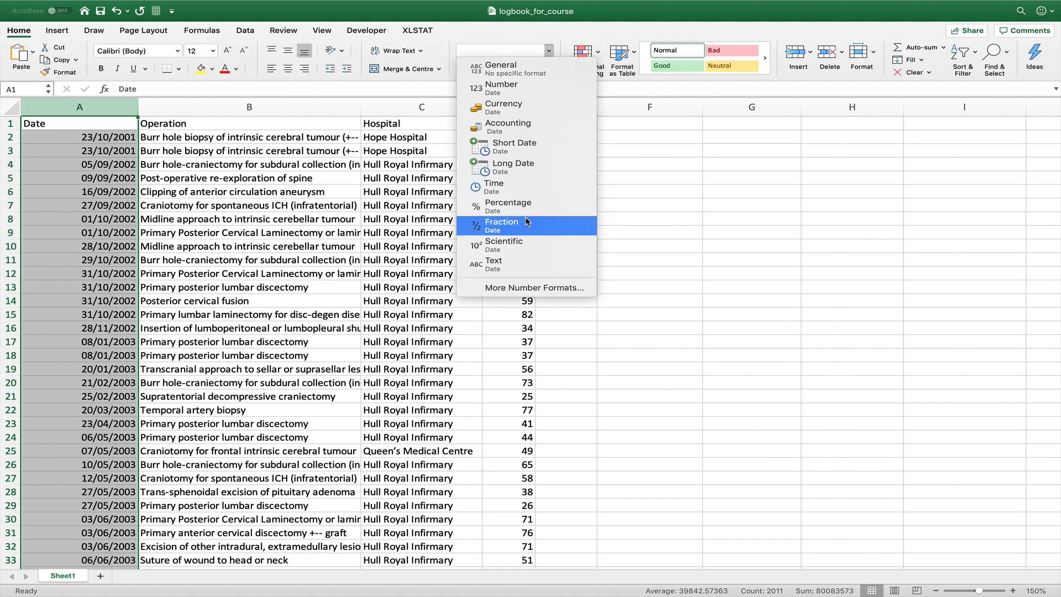
pyautogui.click(524, 152)
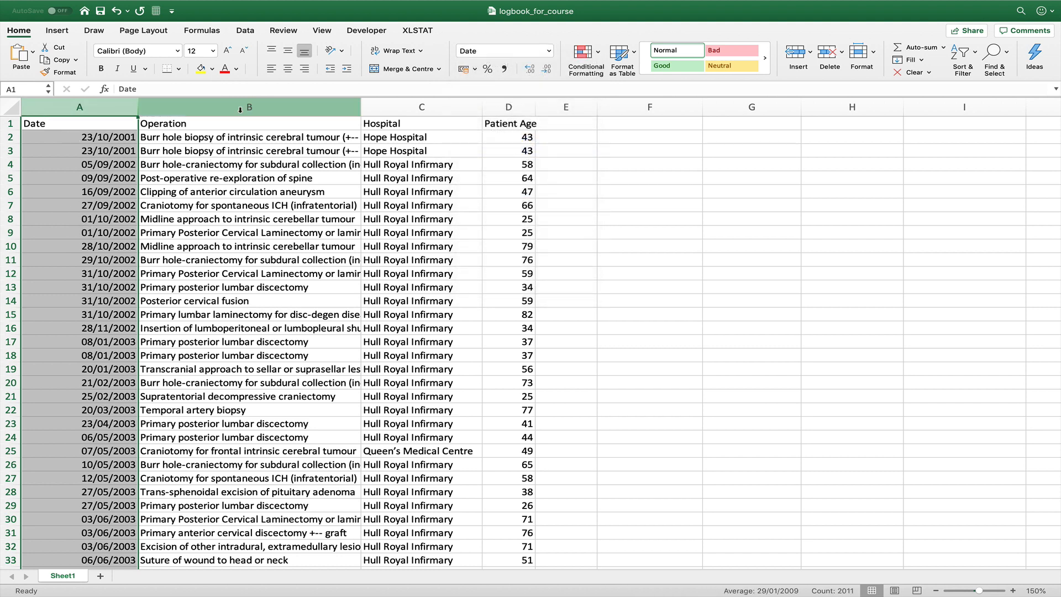
pyautogui.click(513, 115)
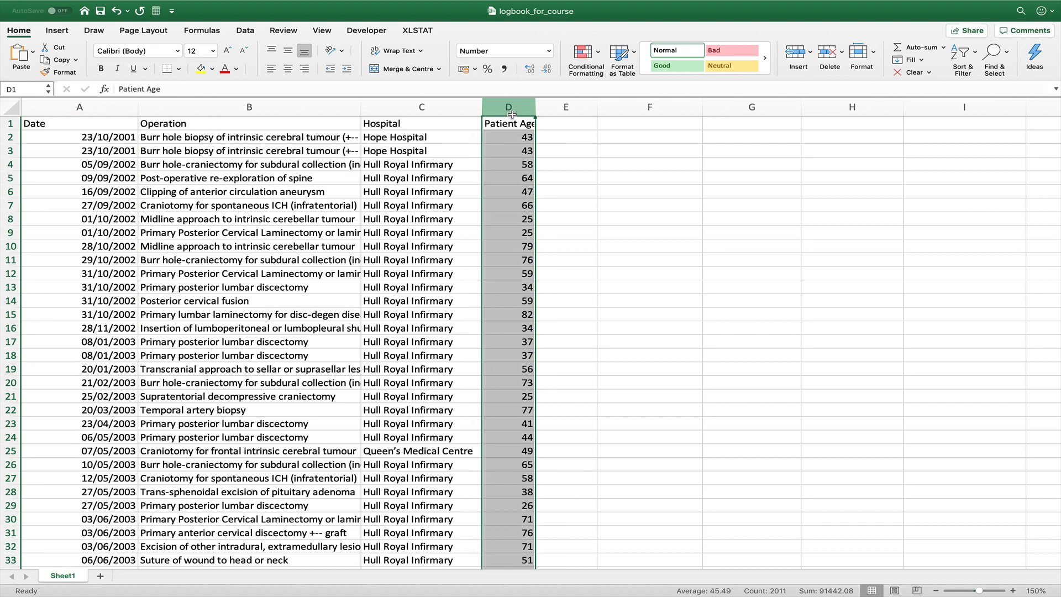
pyautogui.click(603, 255)
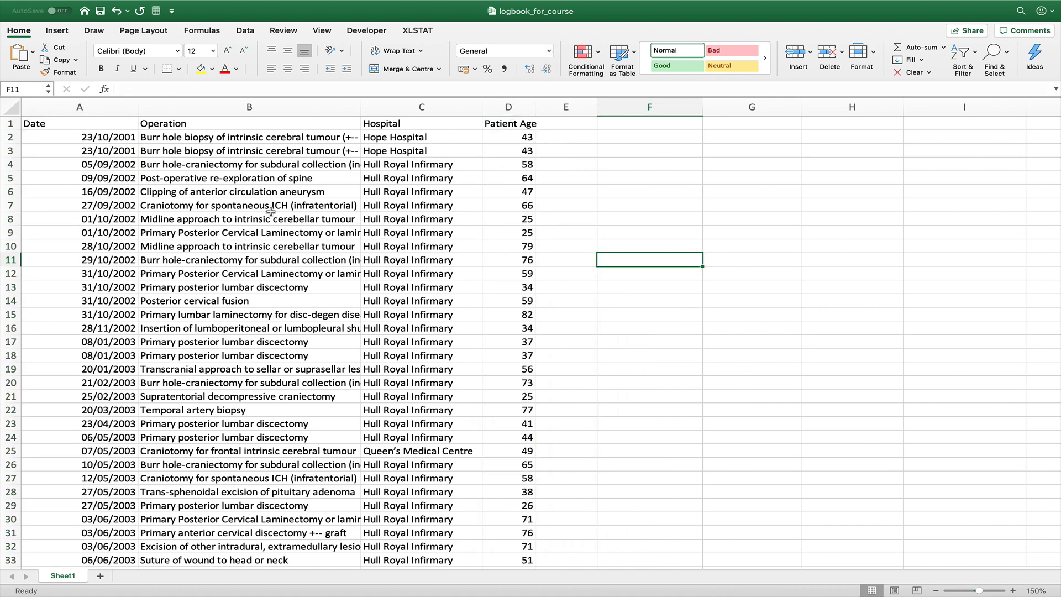
# Create a pivot table from Sheet1 columns A to D, placed in the existing worksheet at cell F4
pyautogui.click(9, 105)
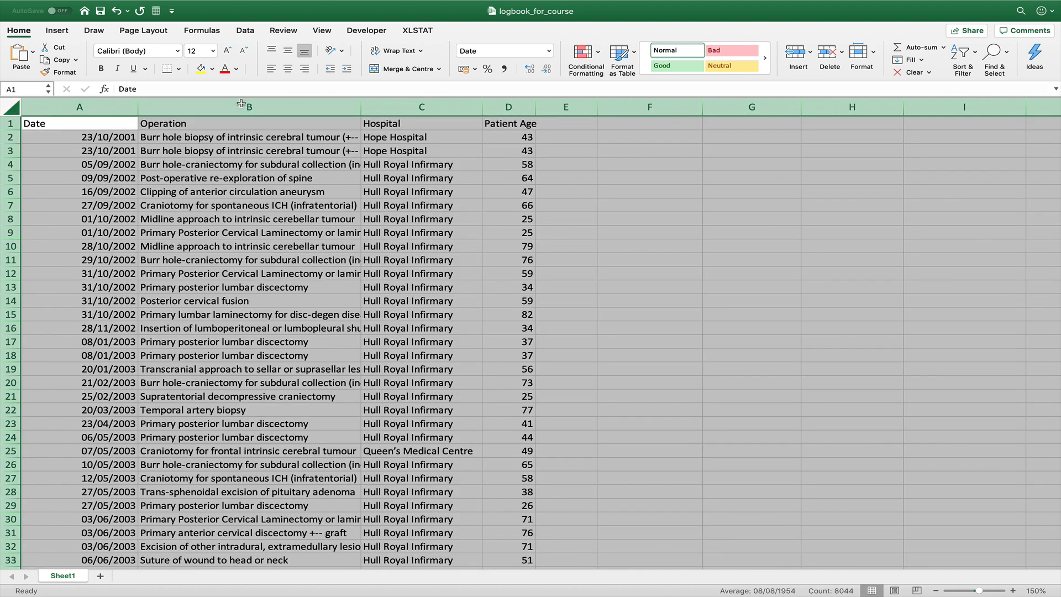
pyautogui.click(56, 31)
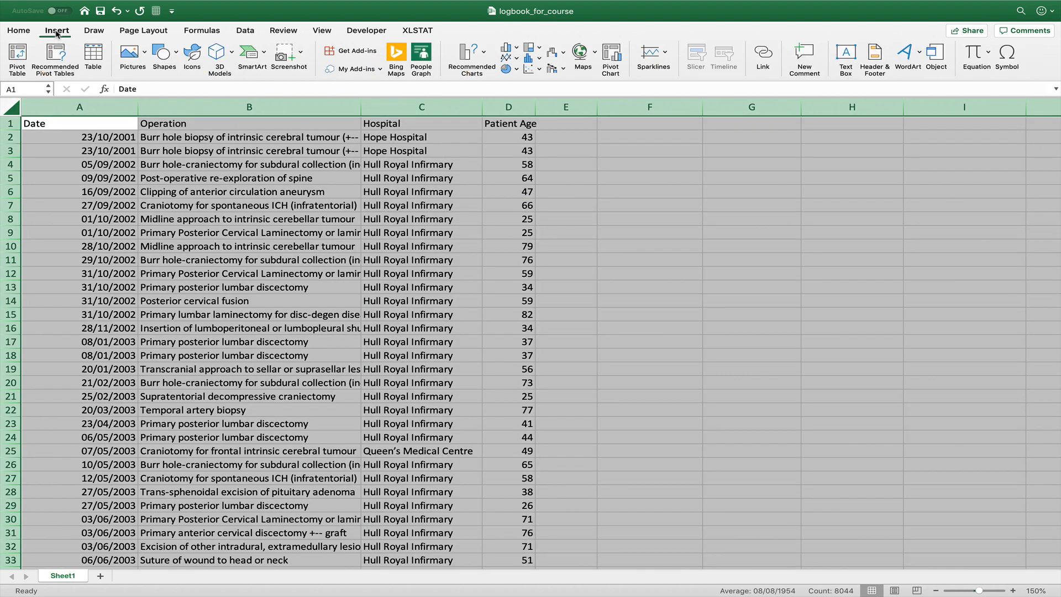
pyautogui.click(18, 55)
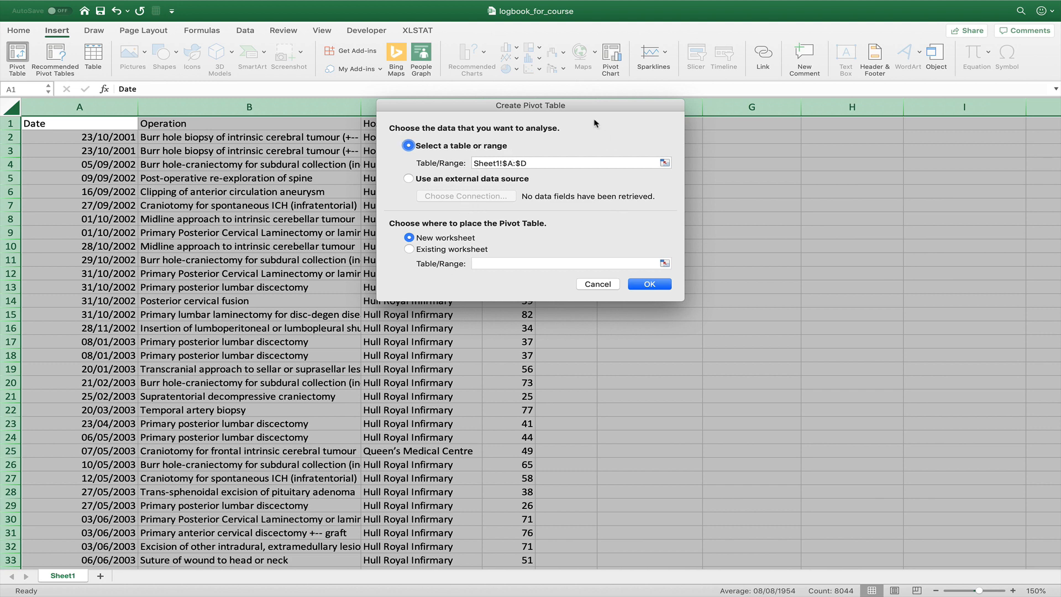
pyautogui.moveTo(584, 105); pyautogui.dragTo(372, 102)
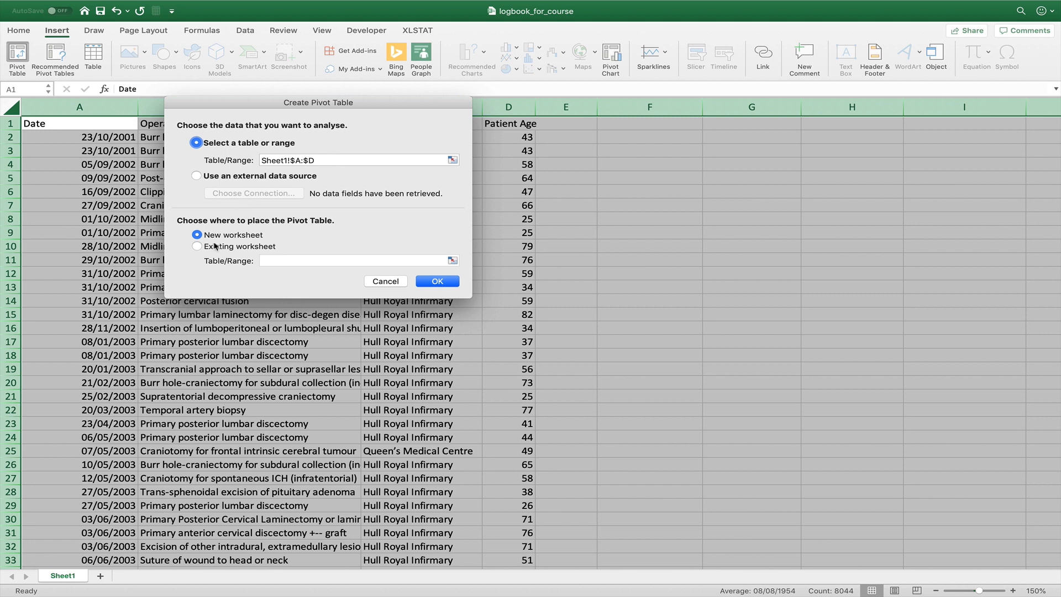
pyautogui.click(196, 247)
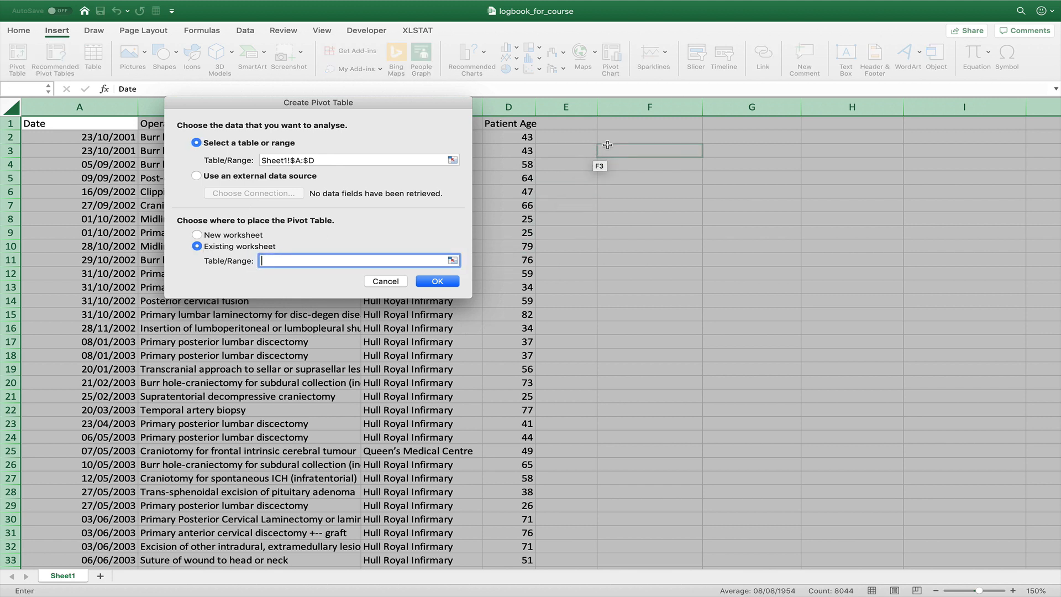
pyautogui.click(609, 164)
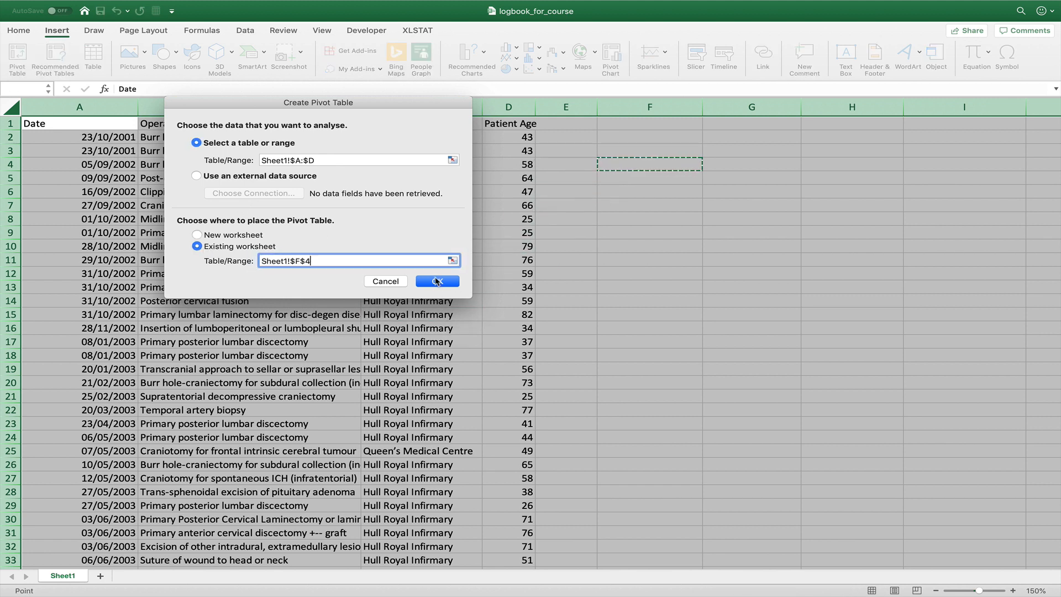
pyautogui.click(436, 282)
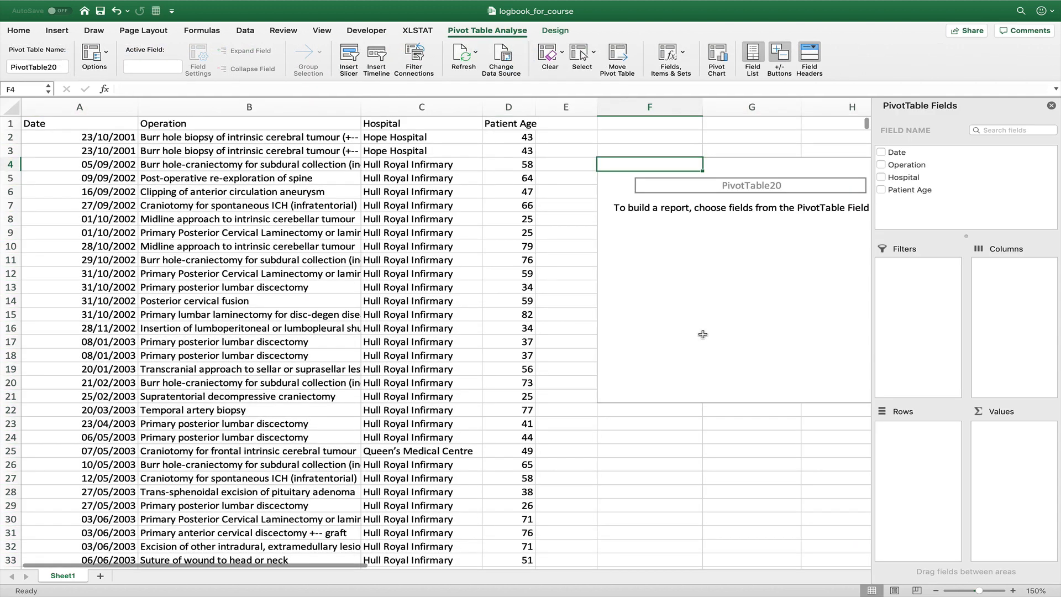
# Add Operation to the pivot table's rows and again to its values as a count, and review the resulting list
pyautogui.hscroll(3, 702, 333)
pyautogui.hscroll(1, 702, 334)
pyautogui.hscroll(1, 702, 334)
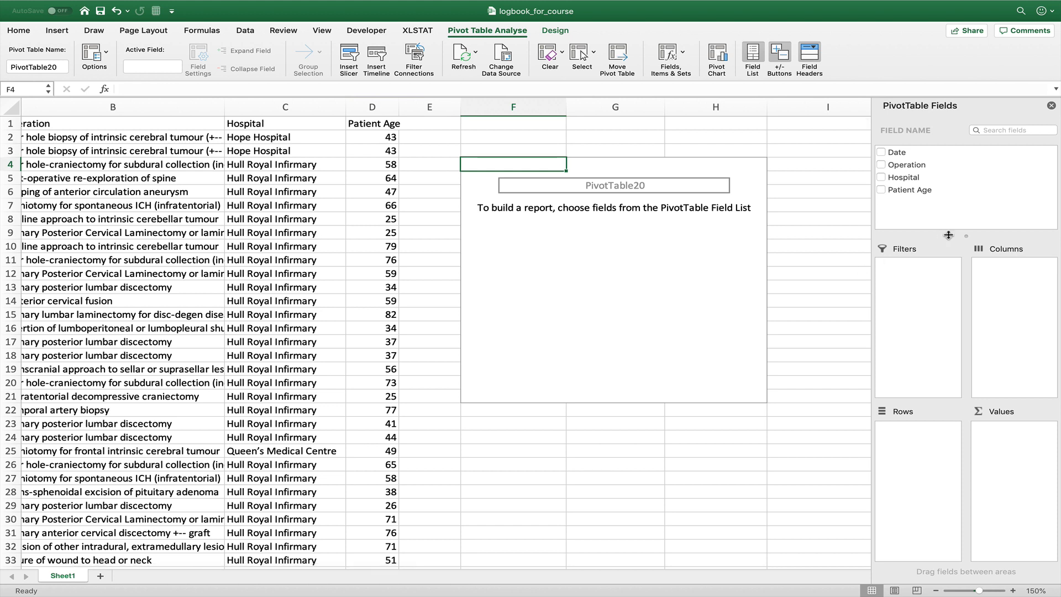
pyautogui.click(881, 167)
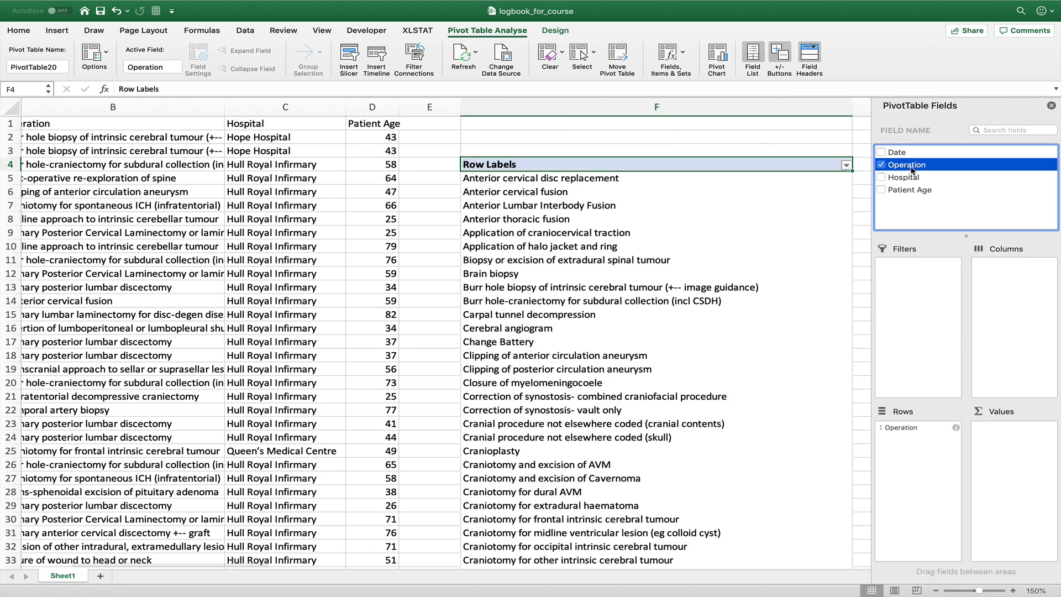
pyautogui.moveTo(911, 169); pyautogui.dragTo(1019, 480)
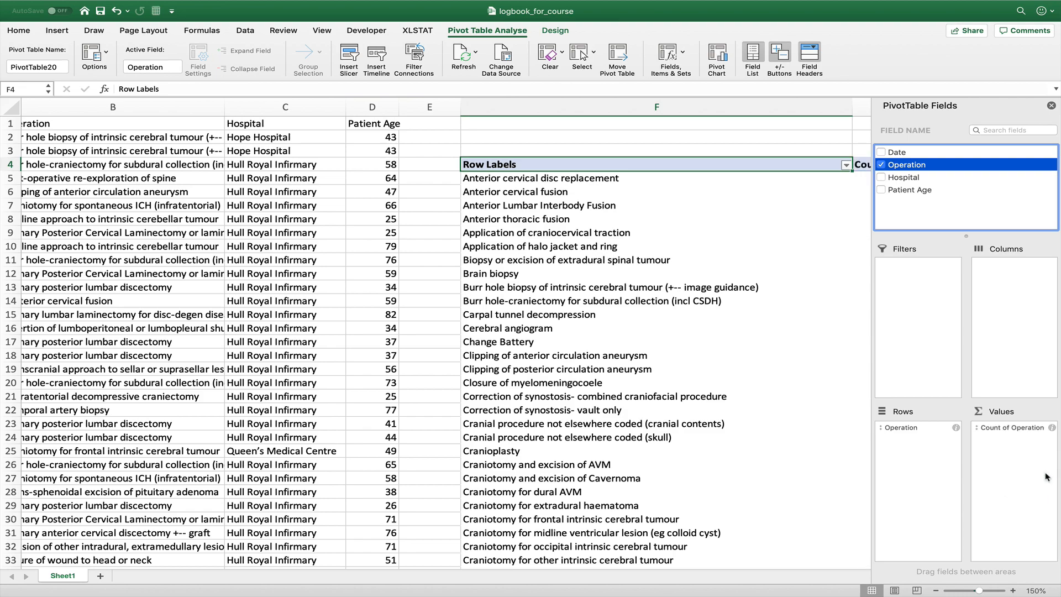
pyautogui.hscroll(5, 836, 440)
pyautogui.scroll(-15, 755, 414)
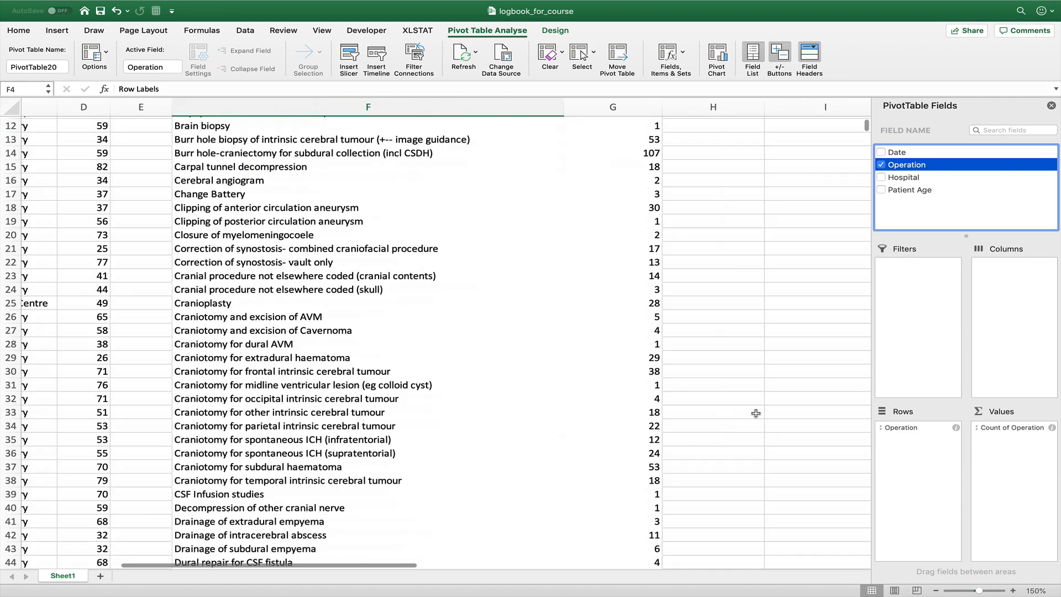
# Review the pivot table's count for each operation down to the grand total, including extradural spinal tumour and subdural collection
pyautogui.scroll(-20, 756, 413)
pyautogui.scroll(8, 756, 413)
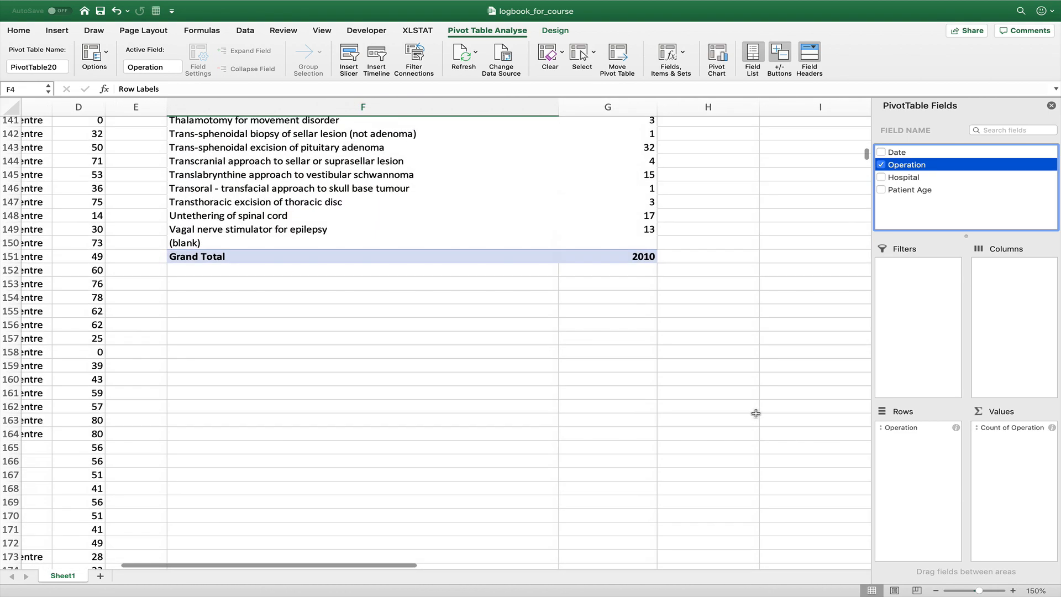
pyautogui.scroll(20, 586, 295)
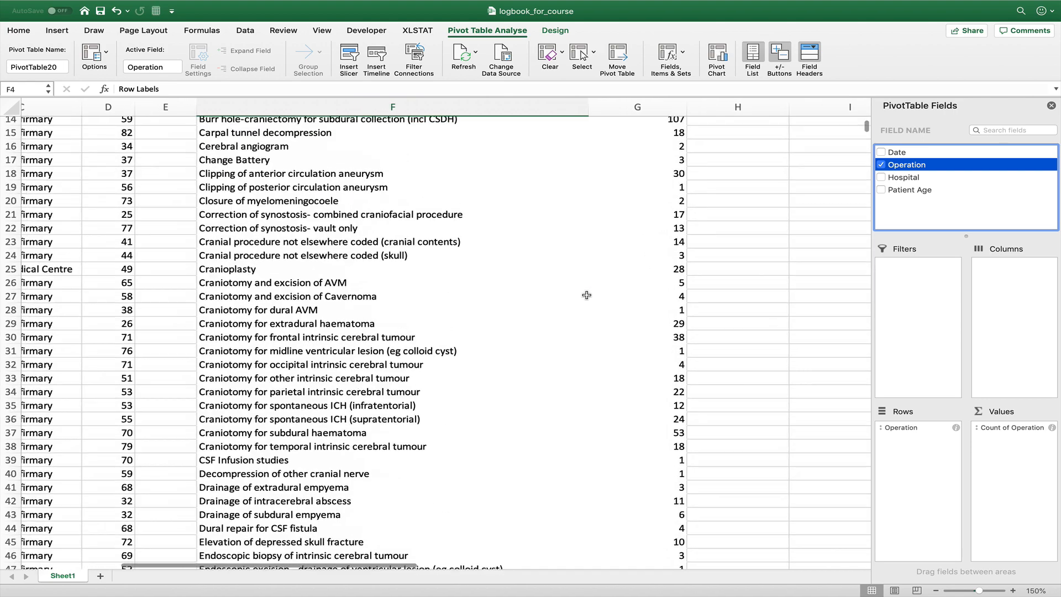
pyautogui.hscroll(-1, 587, 295)
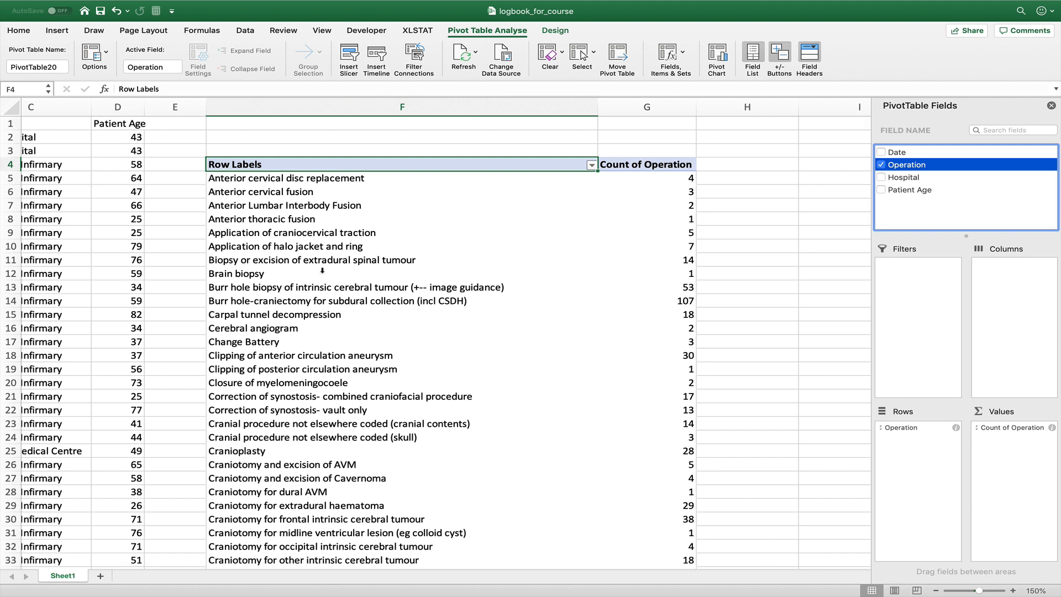
pyautogui.click(672, 257)
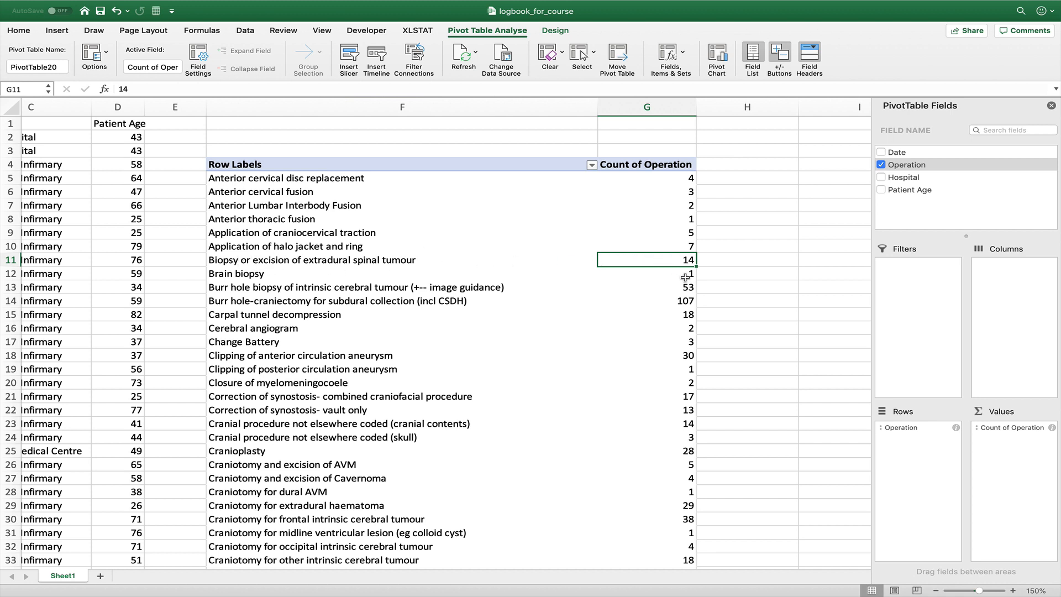
pyautogui.click(687, 302)
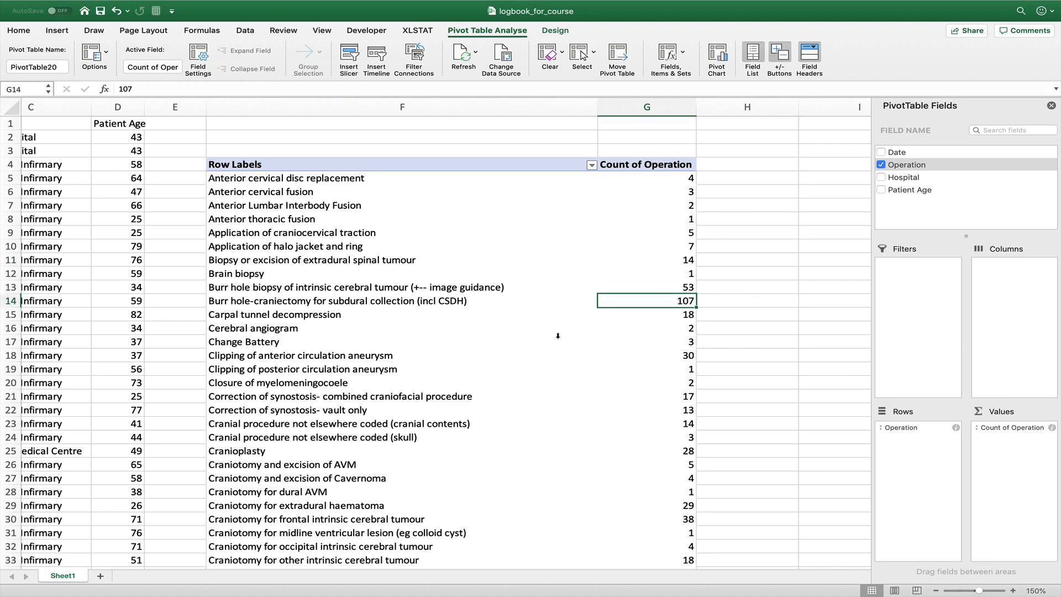
pyautogui.scroll(-15, 558, 335)
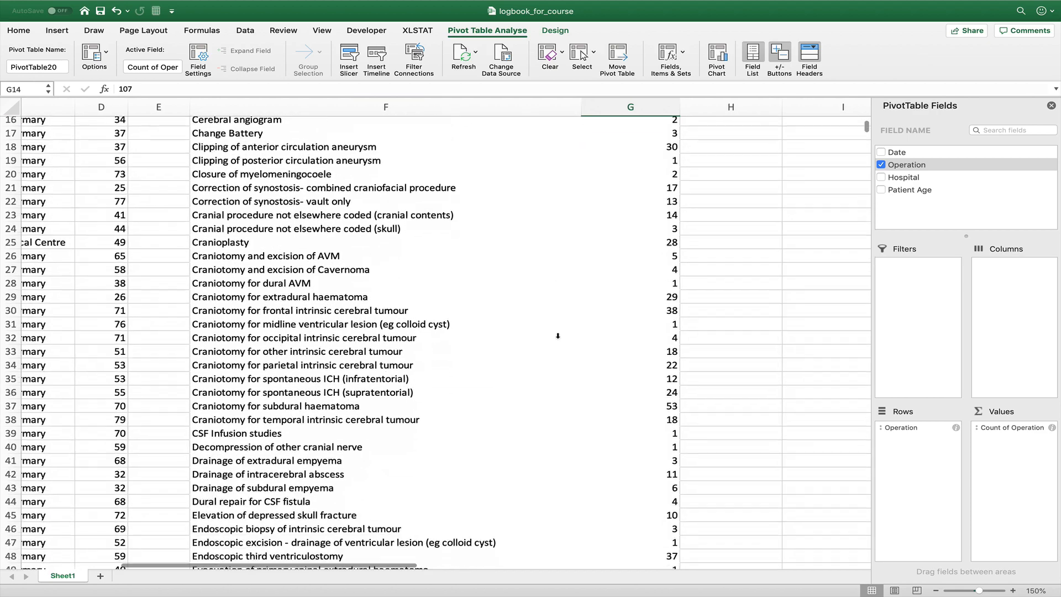
pyautogui.scroll(15, 557, 335)
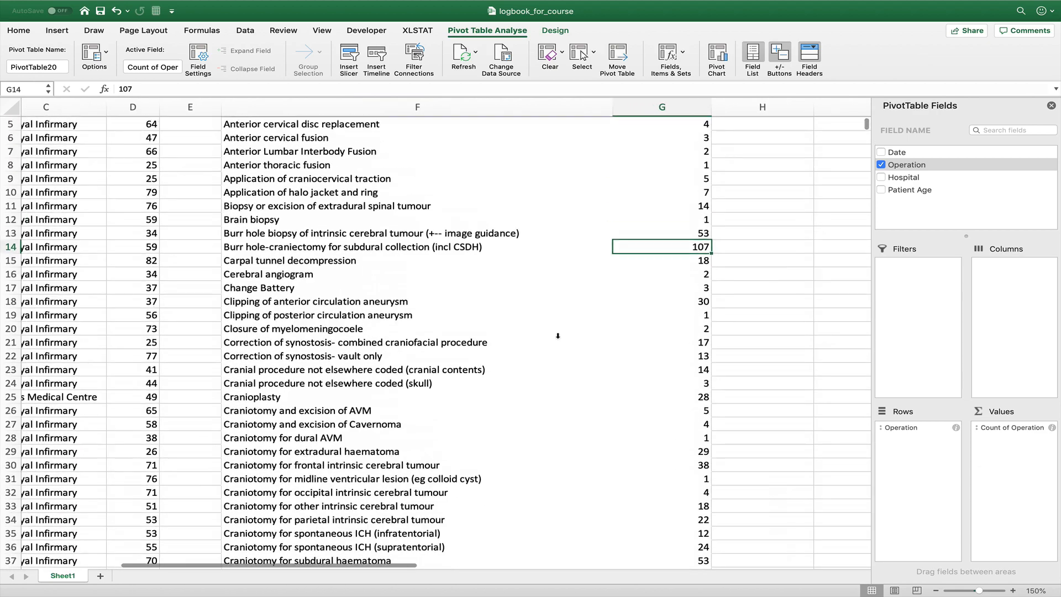
pyautogui.scroll(-1, 557, 336)
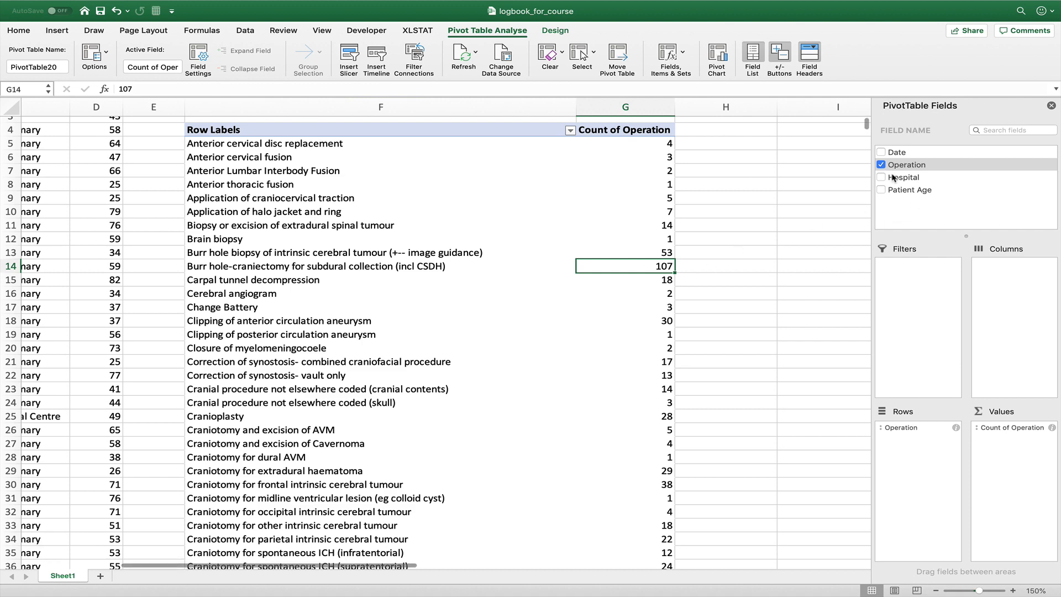
# Add Hospital to the pivot table's columns and examine the operation counts across the hospitals
pyautogui.moveTo(894, 177); pyautogui.dragTo(999, 271)
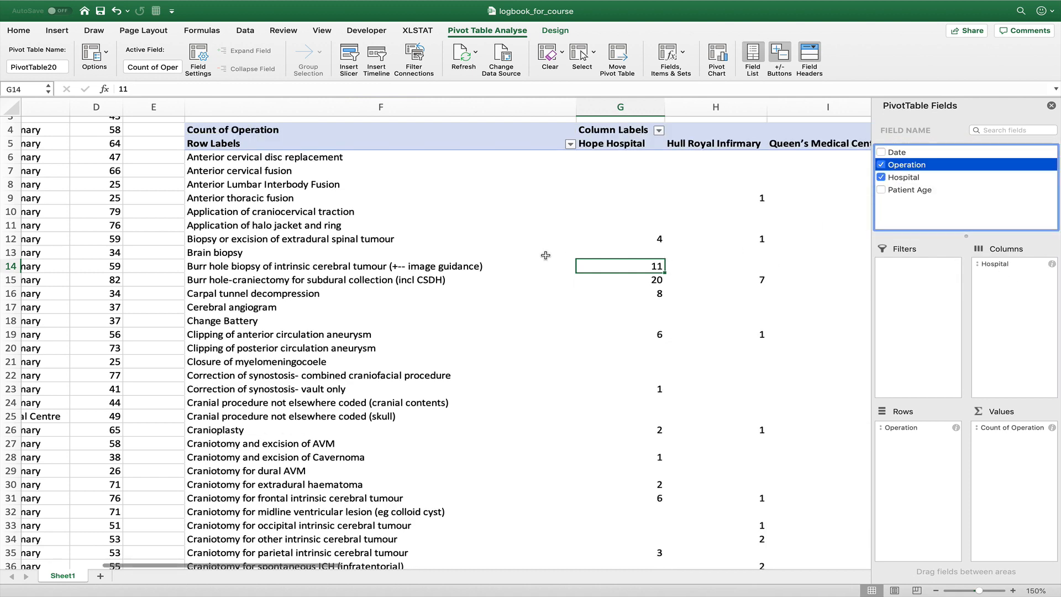
pyautogui.hscroll(5, 545, 255)
pyautogui.hscroll(5, 342, 201)
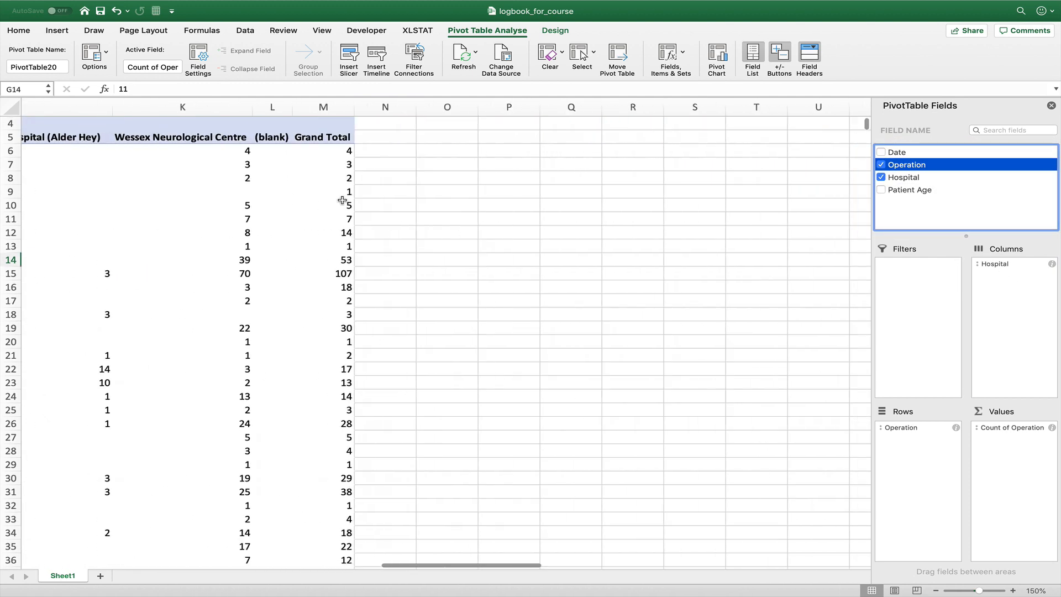
pyautogui.hscroll(-10, 342, 201)
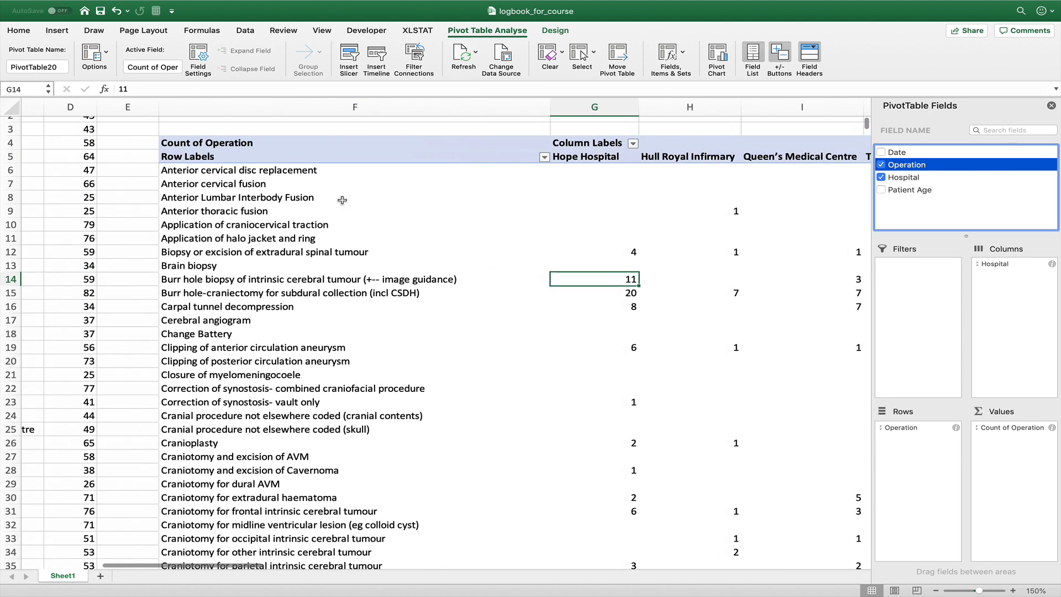
pyautogui.scroll(-4, 342, 200)
pyautogui.hscroll(-1, 501, 216)
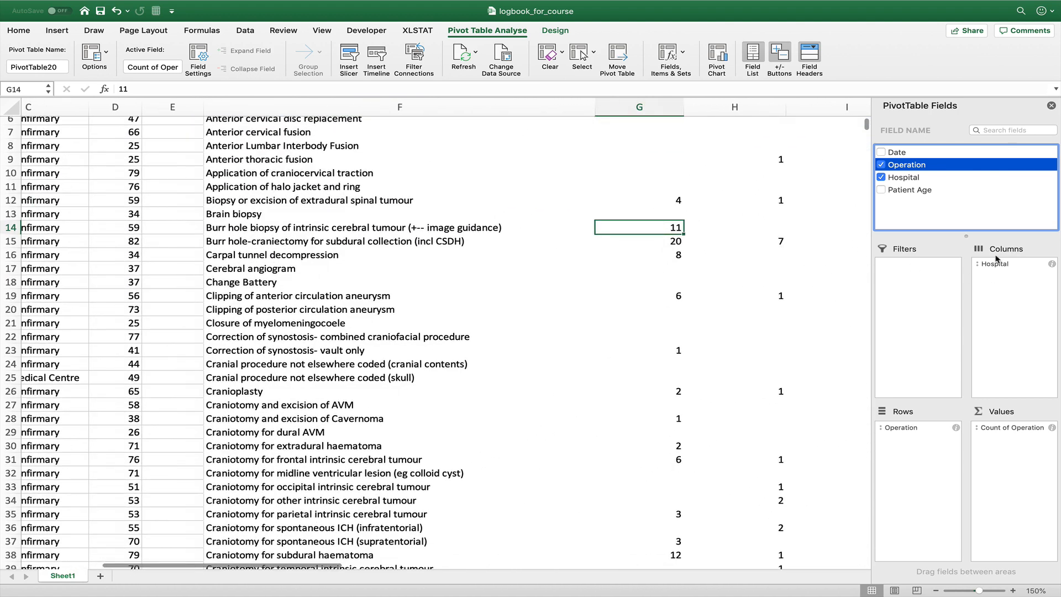
# Move Hospital from the pivot table's columns to its rows and remove Operation from the rows
pyautogui.moveTo(997, 262); pyautogui.dragTo(911, 456)
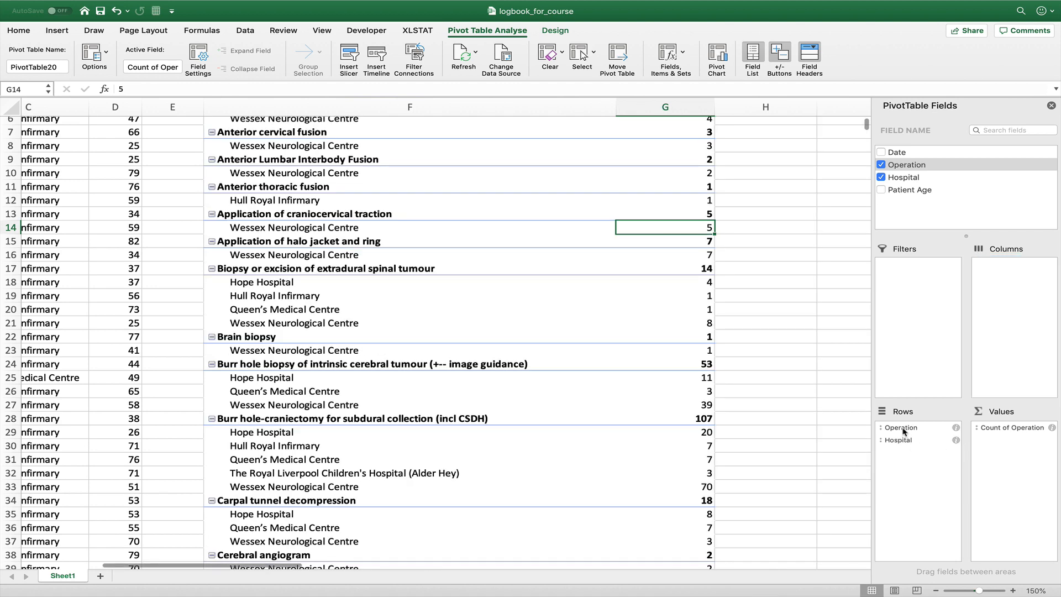
pyautogui.moveTo(902, 429); pyautogui.dragTo(817, 410)
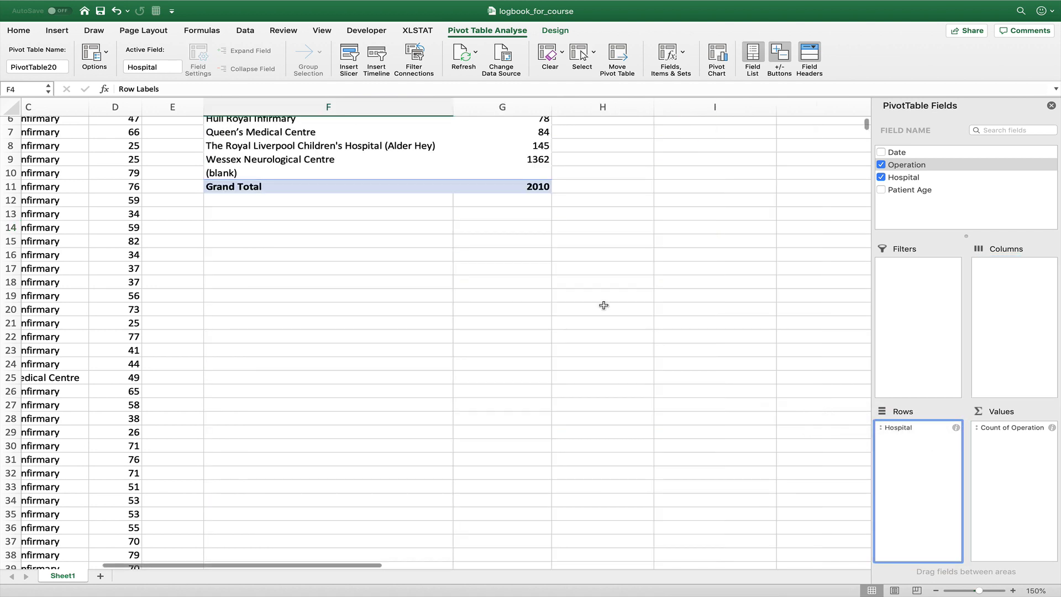
pyautogui.scroll(3, 414, 197)
pyautogui.hscroll(-1, 190, 275)
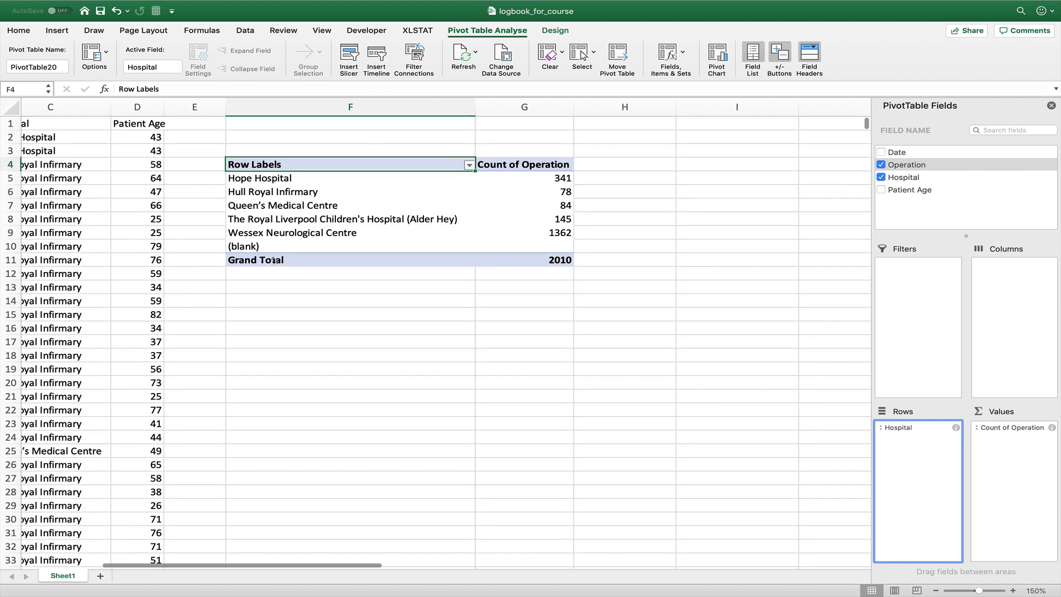
# Filter the (blank) entry out of the pivot table's hospital row labels
pyautogui.click(468, 167)
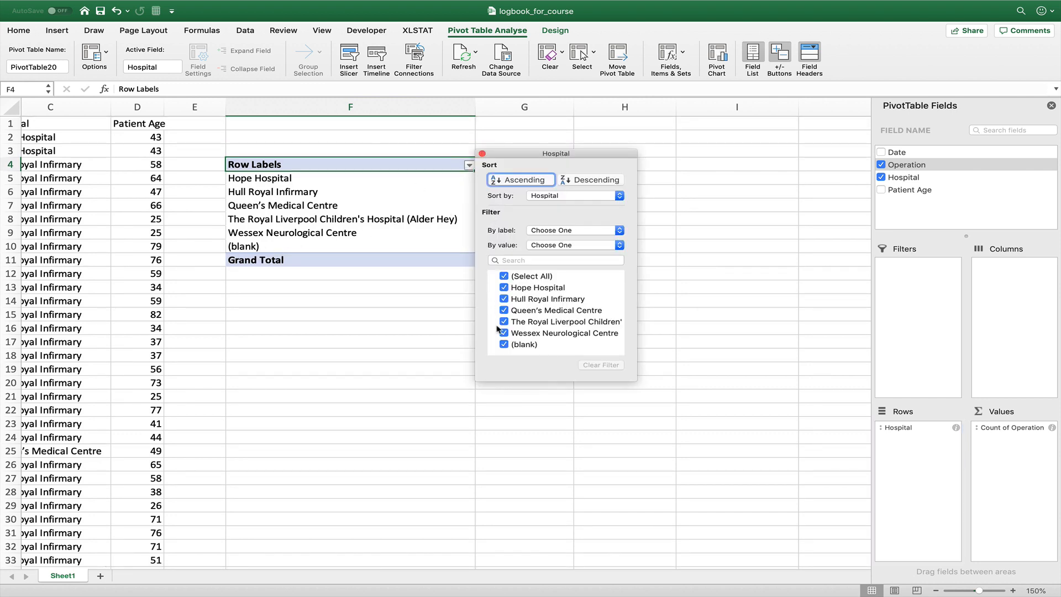
pyautogui.click(504, 344)
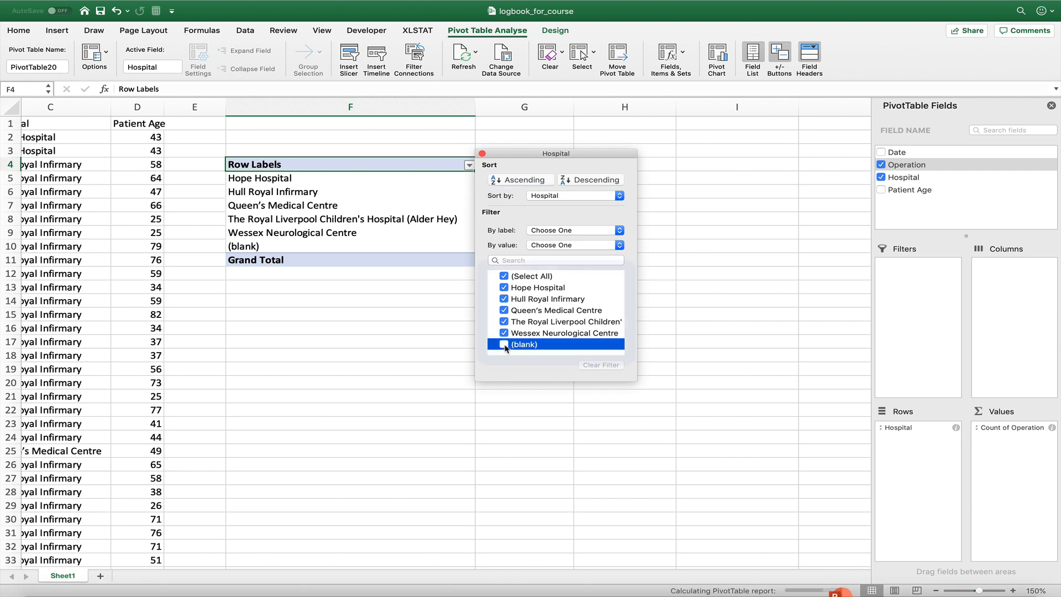
pyautogui.click(330, 288)
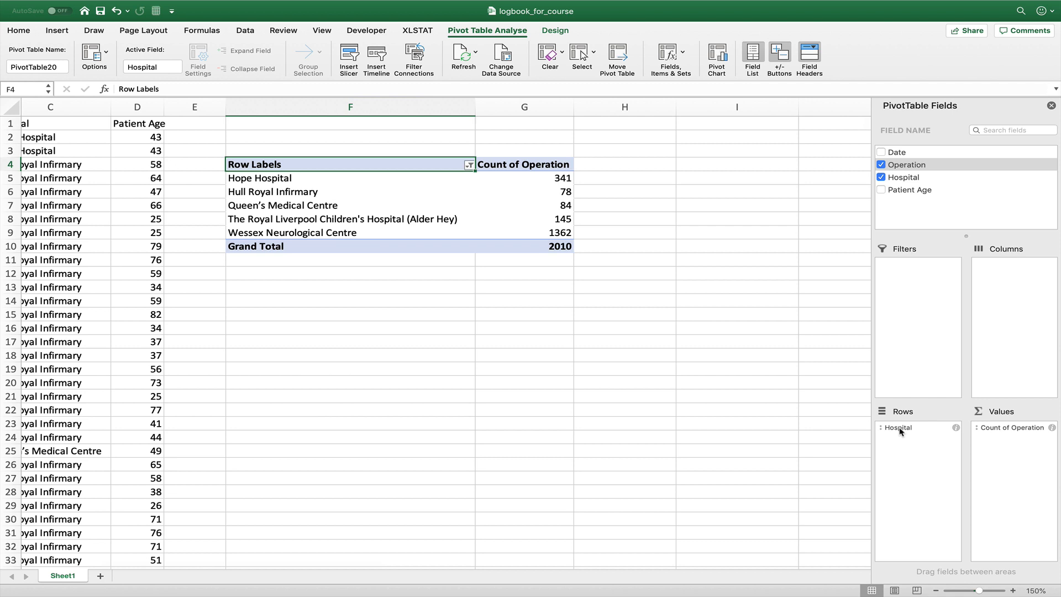
# Clear the pivot table's existing fields and rebuild it with Date in the rows and Operation counted in the values
pyautogui.moveTo(899, 430); pyautogui.dragTo(837, 434)
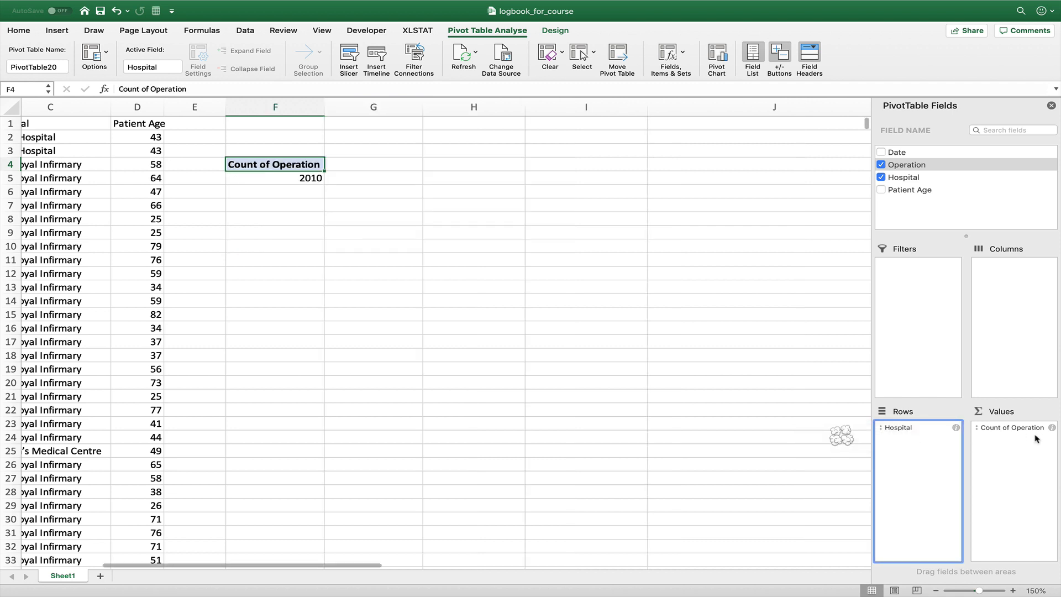
pyautogui.moveTo(1021, 428); pyautogui.dragTo(838, 424)
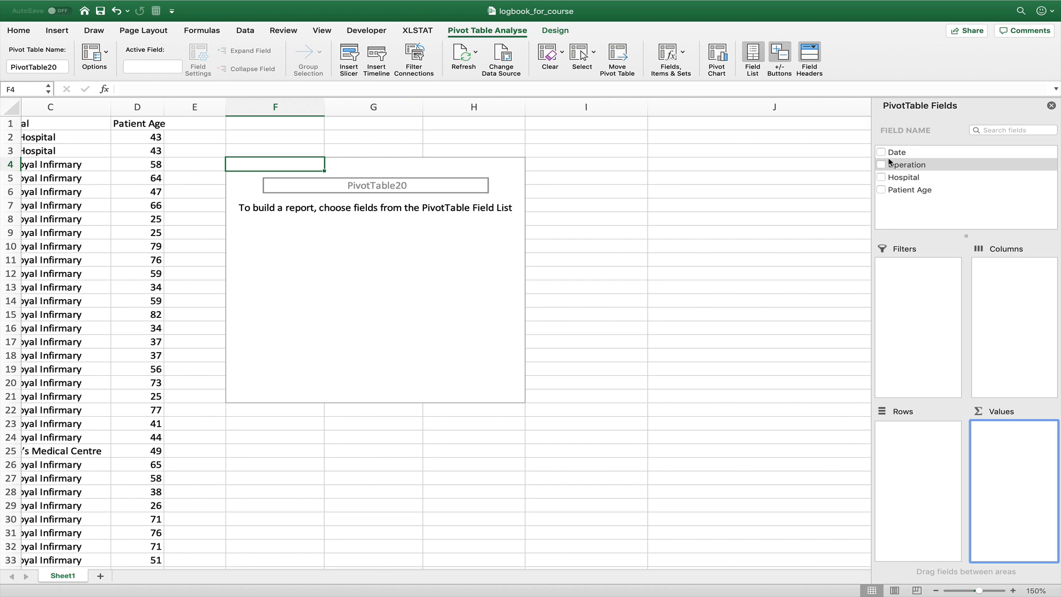
pyautogui.moveTo(895, 152); pyautogui.dragTo(900, 449)
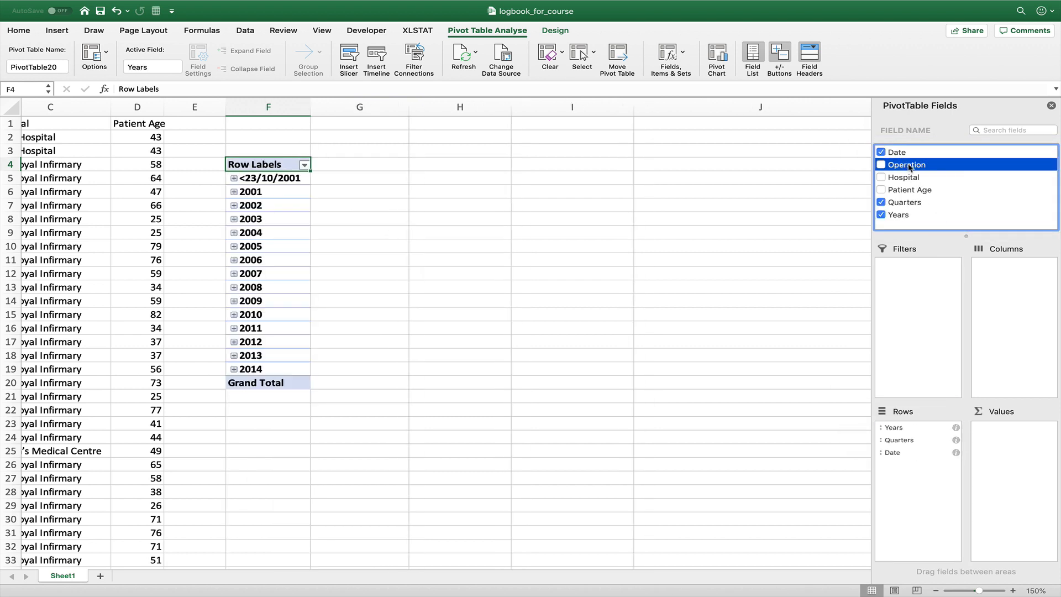
pyautogui.moveTo(909, 168); pyautogui.dragTo(1022, 440)
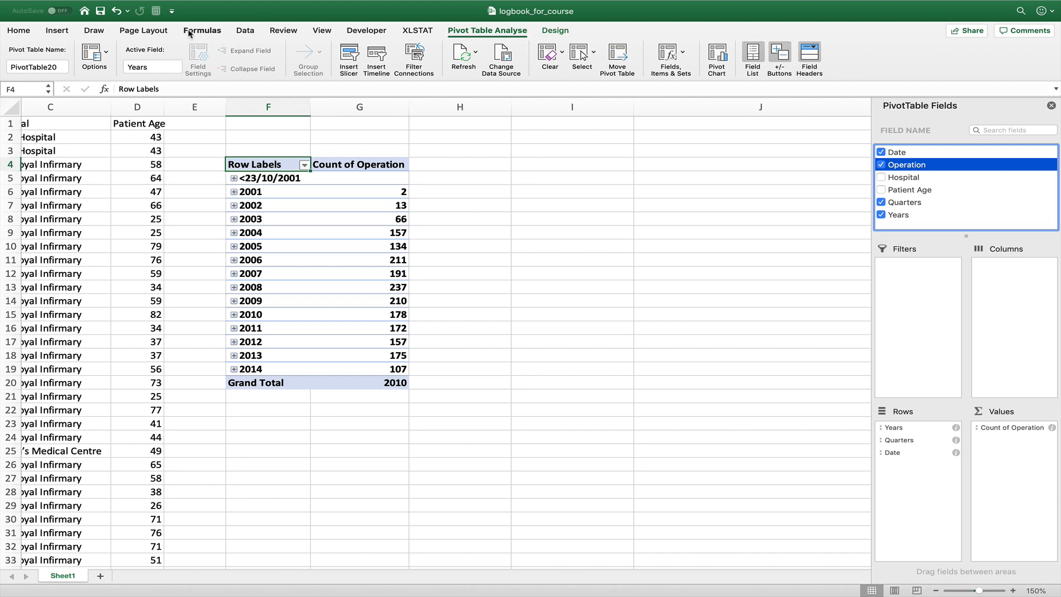
# Insert a pivot chart of the operation counts by year and place it beside the pivot table
pyautogui.click(19, 32)
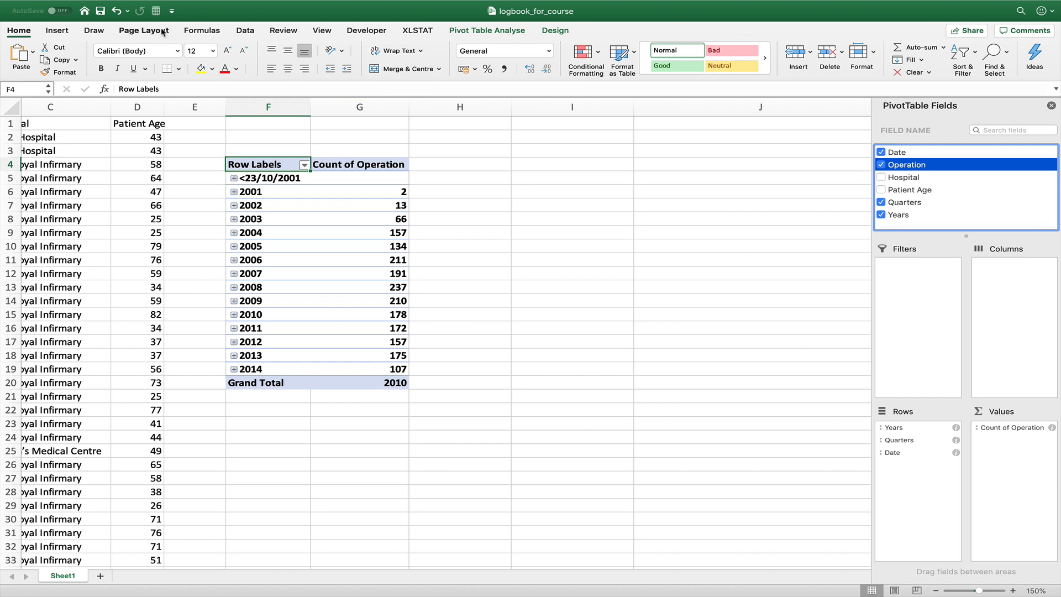
pyautogui.click(61, 33)
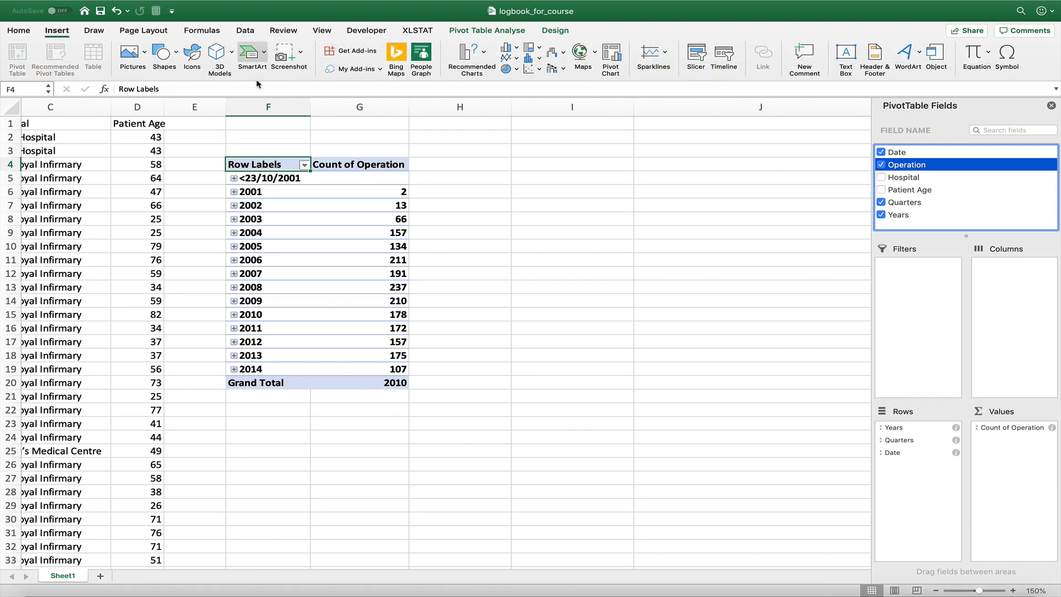
pyautogui.click(467, 32)
pyautogui.click(562, 35)
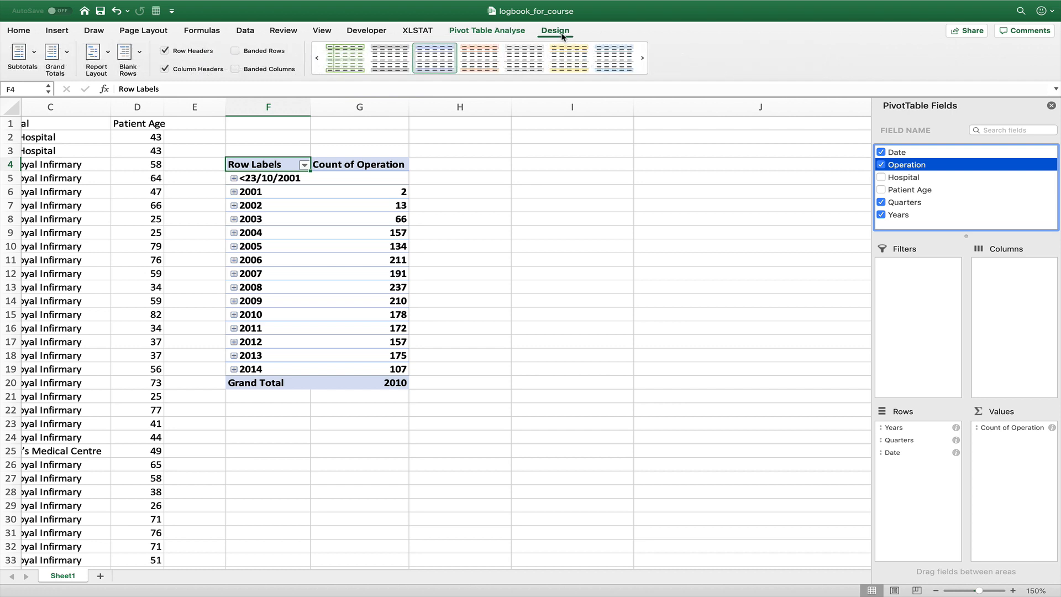
pyautogui.click(476, 30)
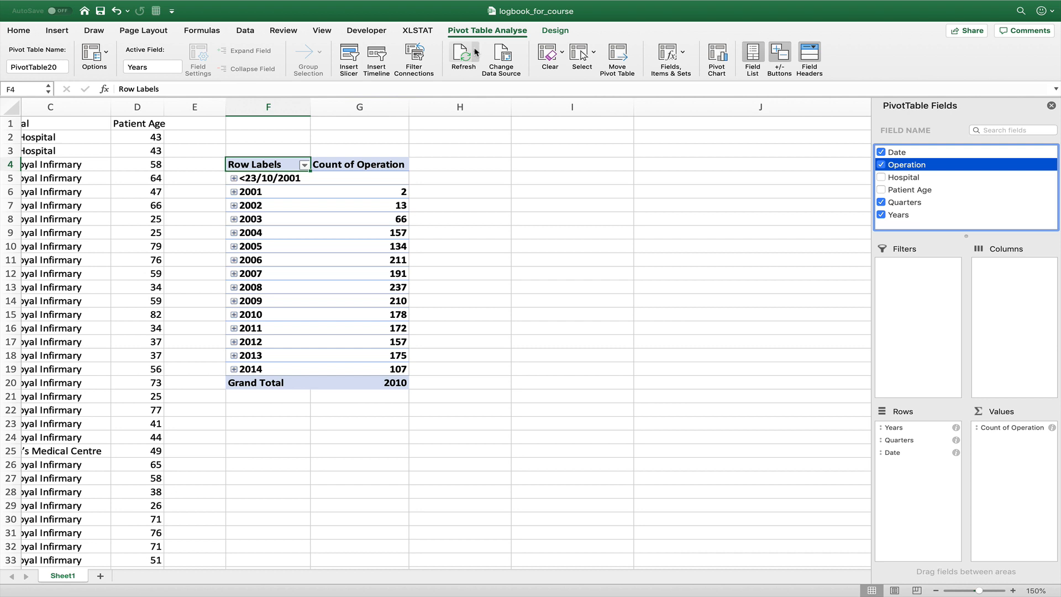
pyautogui.click(716, 55)
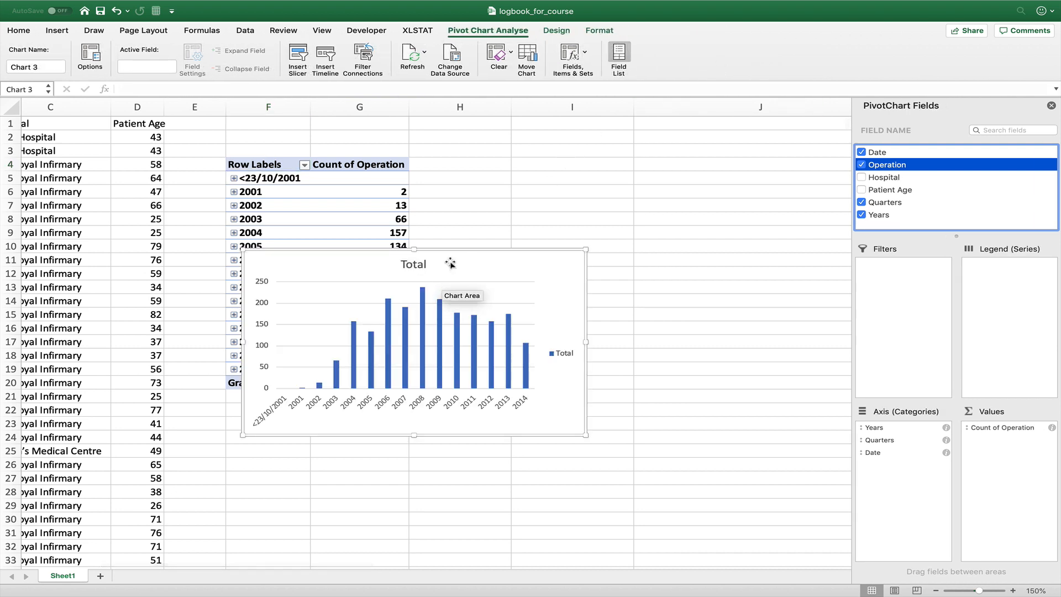
pyautogui.moveTo(468, 271); pyautogui.dragTo(670, 210)
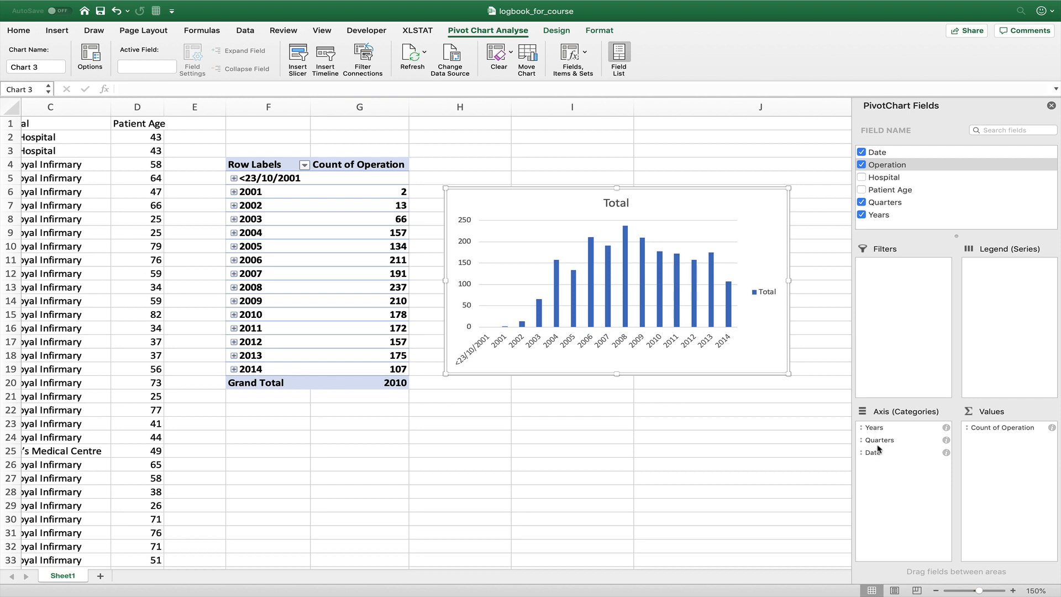
# Remove Quarters and Date from the pivot chart's axis categories, keeping only Years
pyautogui.moveTo(877, 441); pyautogui.dragTo(801, 462)
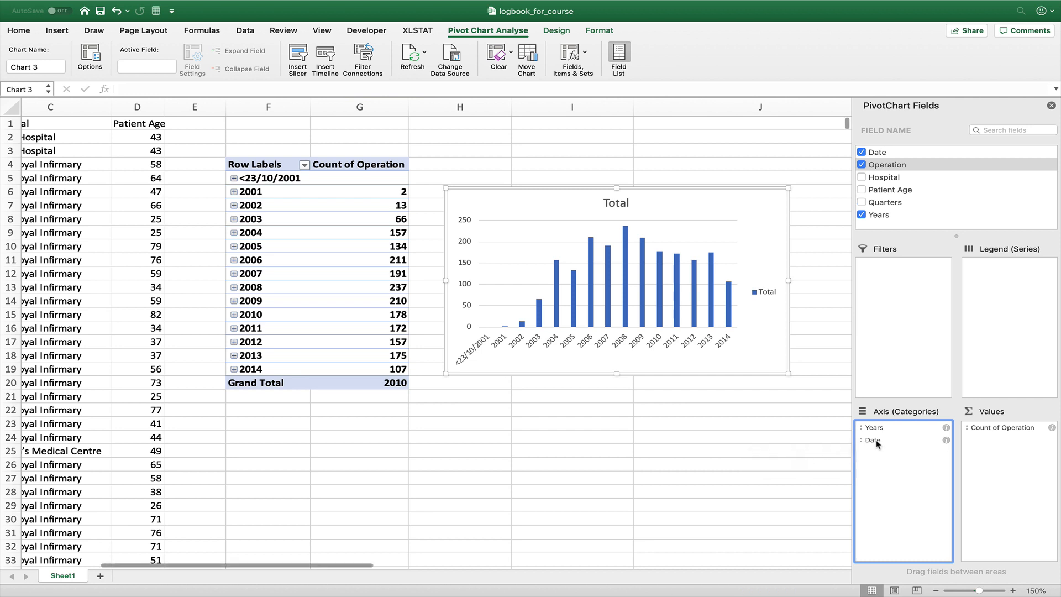
pyautogui.click(876, 441)
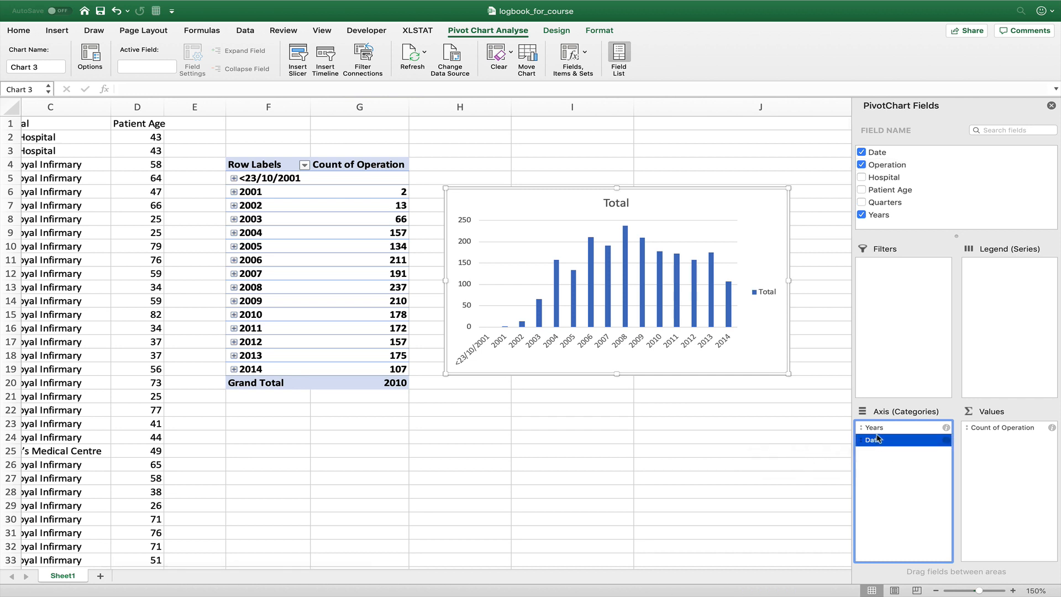
pyautogui.click(889, 461)
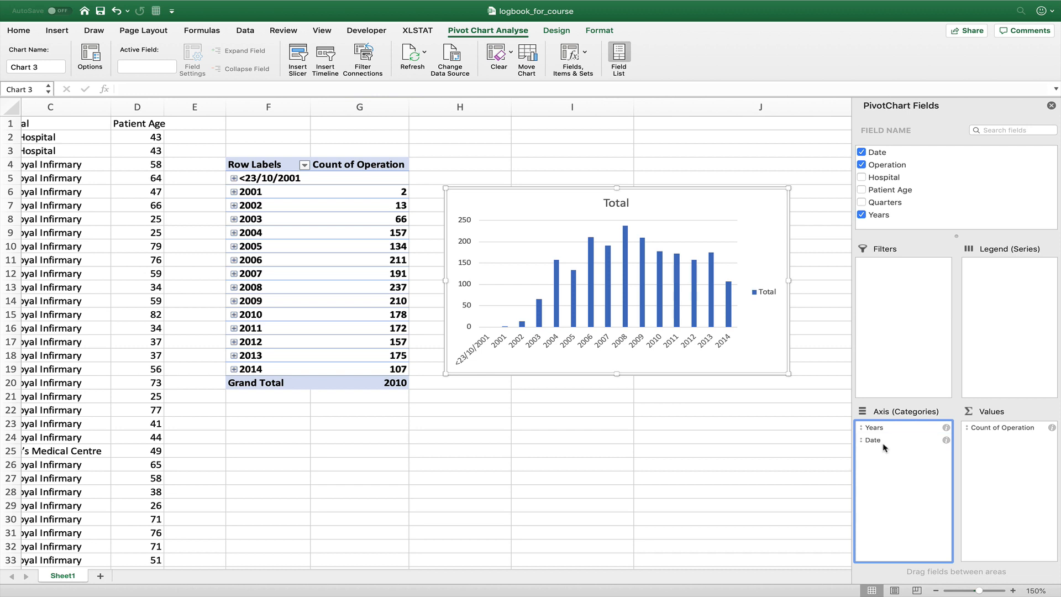
pyautogui.moveTo(881, 441); pyautogui.dragTo(741, 457)
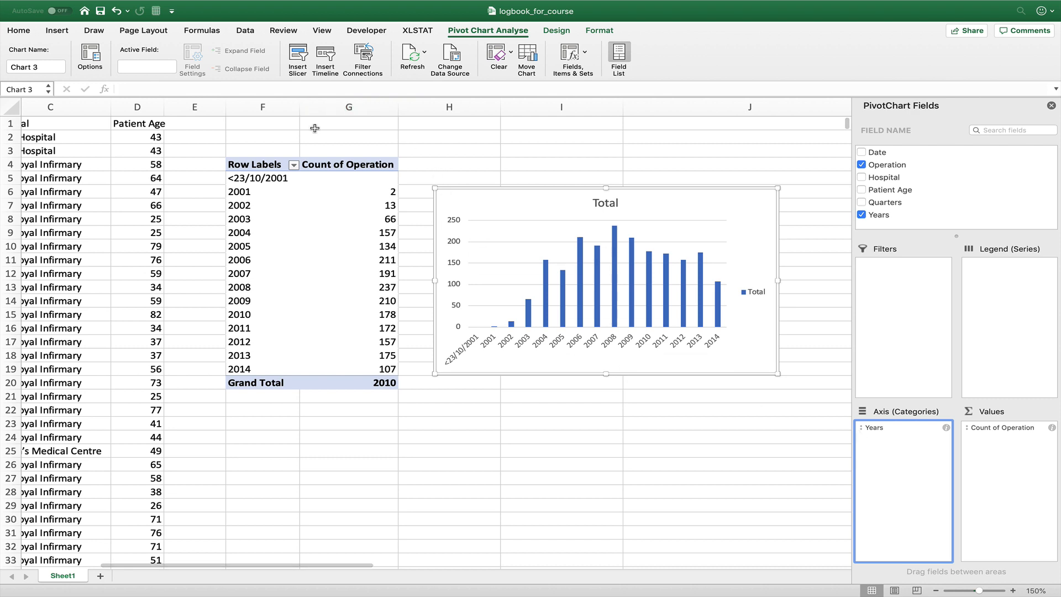
# Insert a Date timeline for the pivot chart and set its time level to years
pyautogui.click(325, 55)
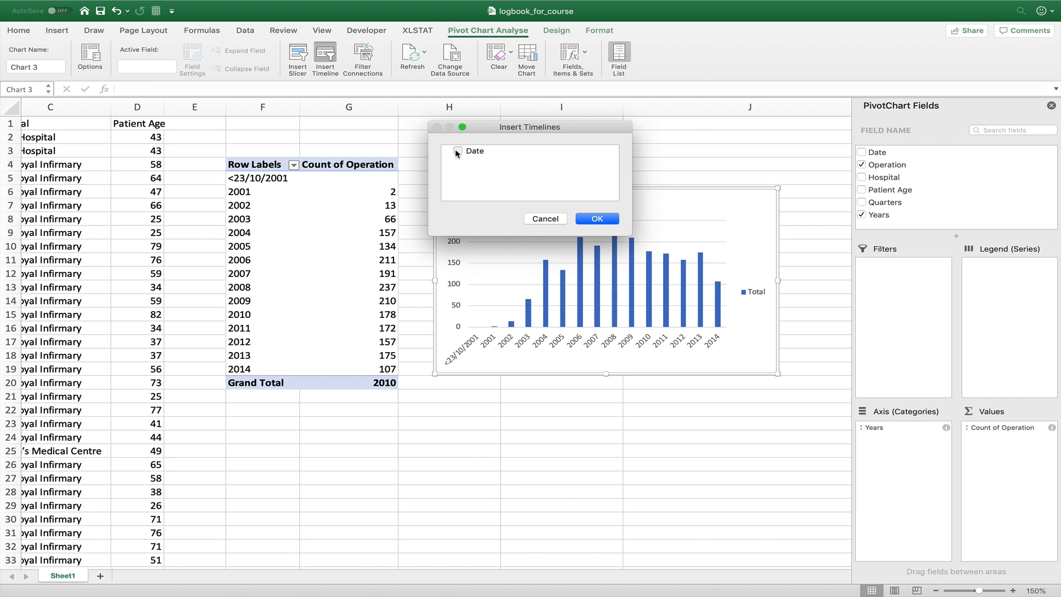
pyautogui.click(590, 219)
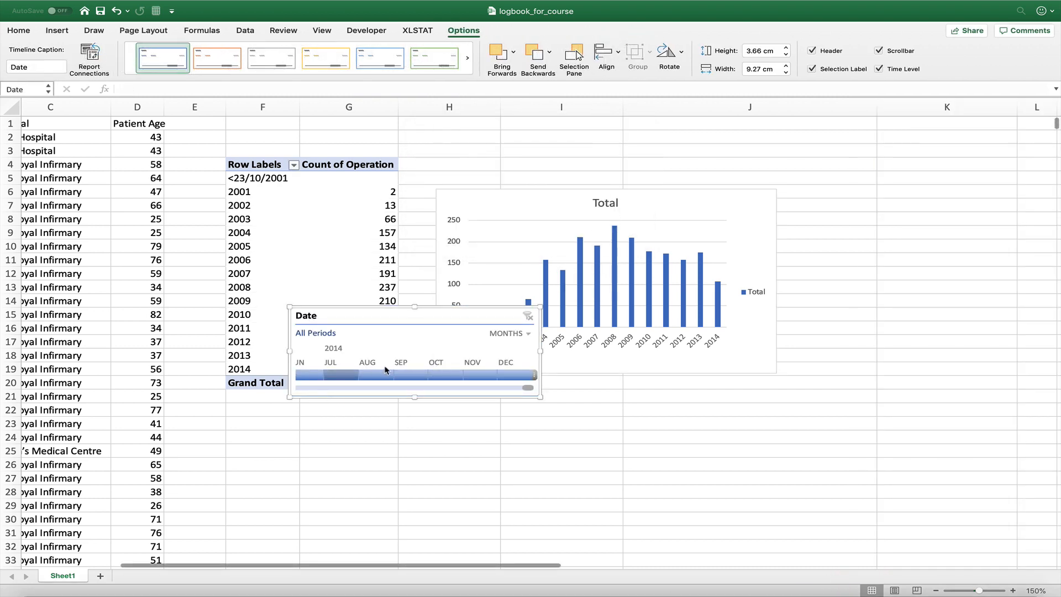
pyautogui.click(526, 333)
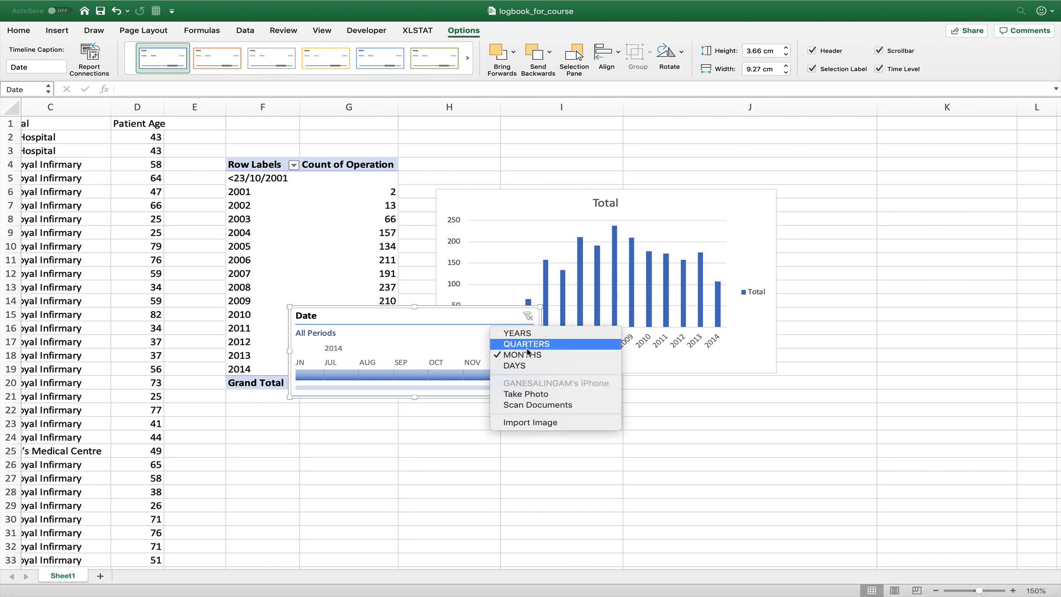
pyautogui.click(527, 333)
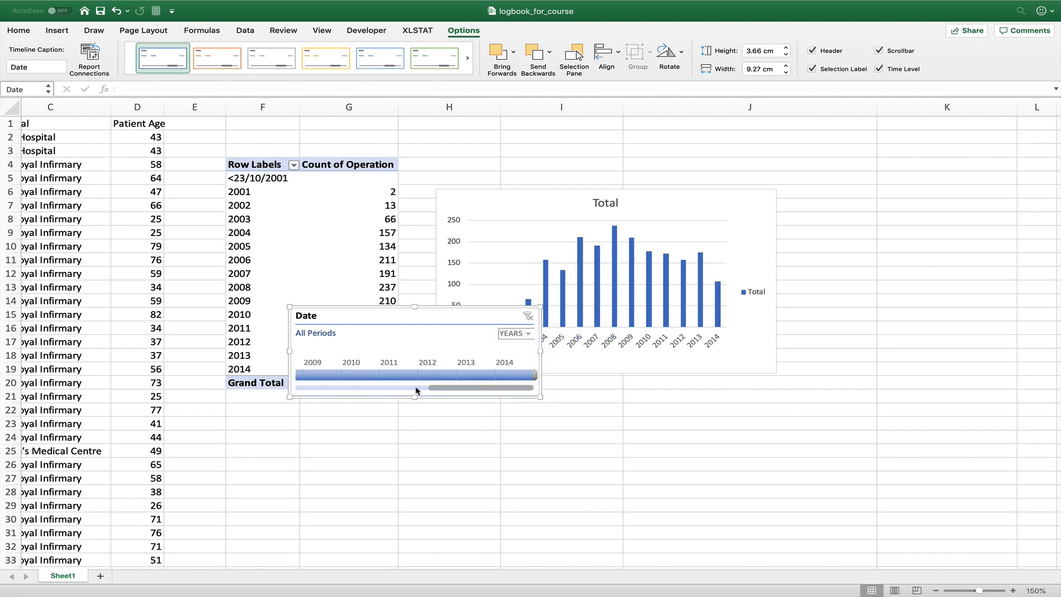
# Filter the pivot table and chart to 2010–2013 with the Date timeline
pyautogui.moveTo(431, 388); pyautogui.dragTo(286, 393)
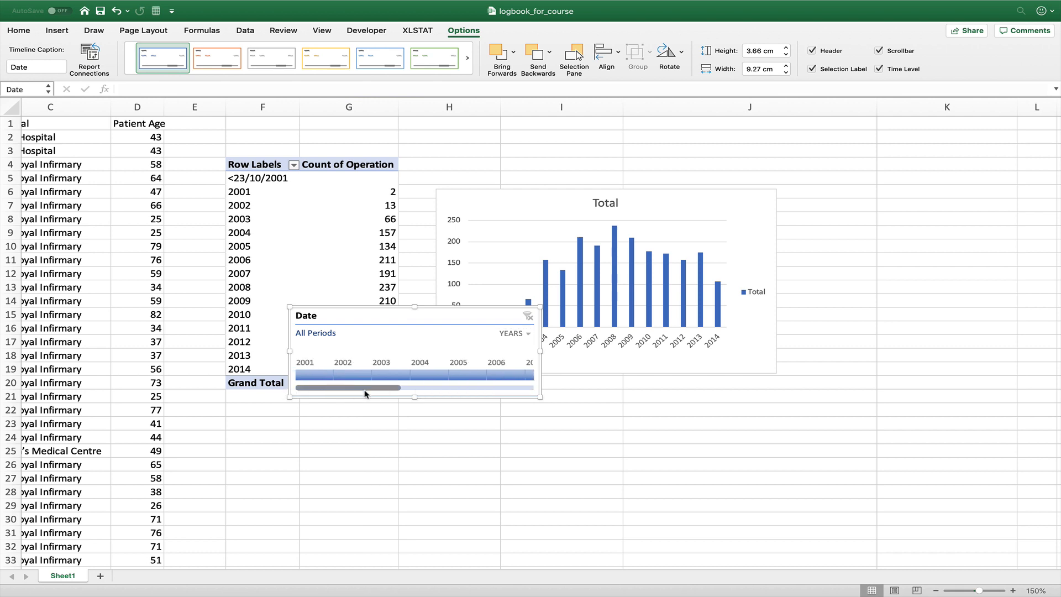
pyautogui.click(417, 393)
pyautogui.click(369, 375)
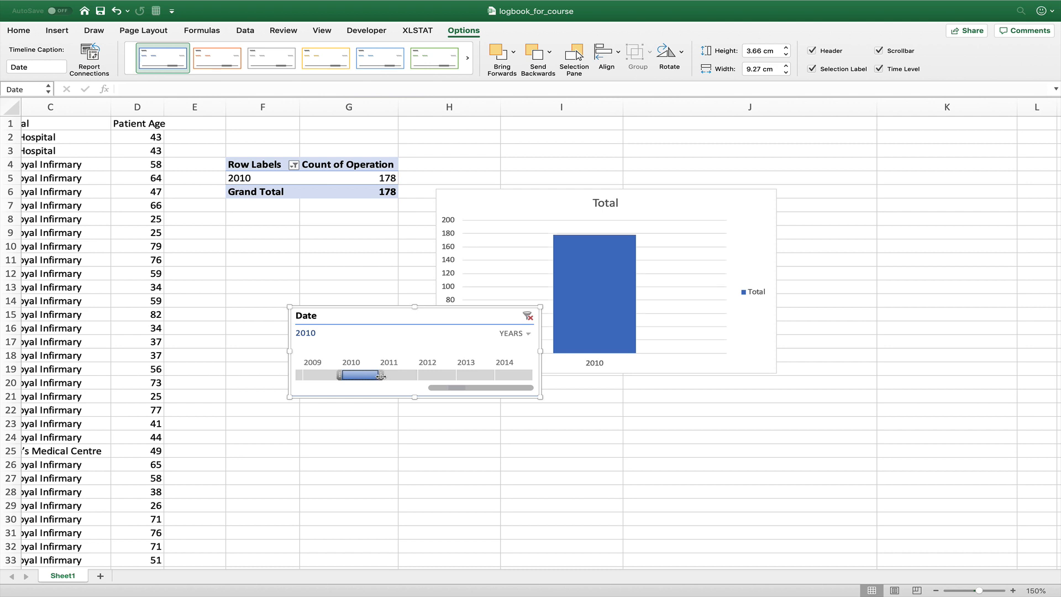
pyautogui.moveTo(381, 376); pyautogui.dragTo(489, 372)
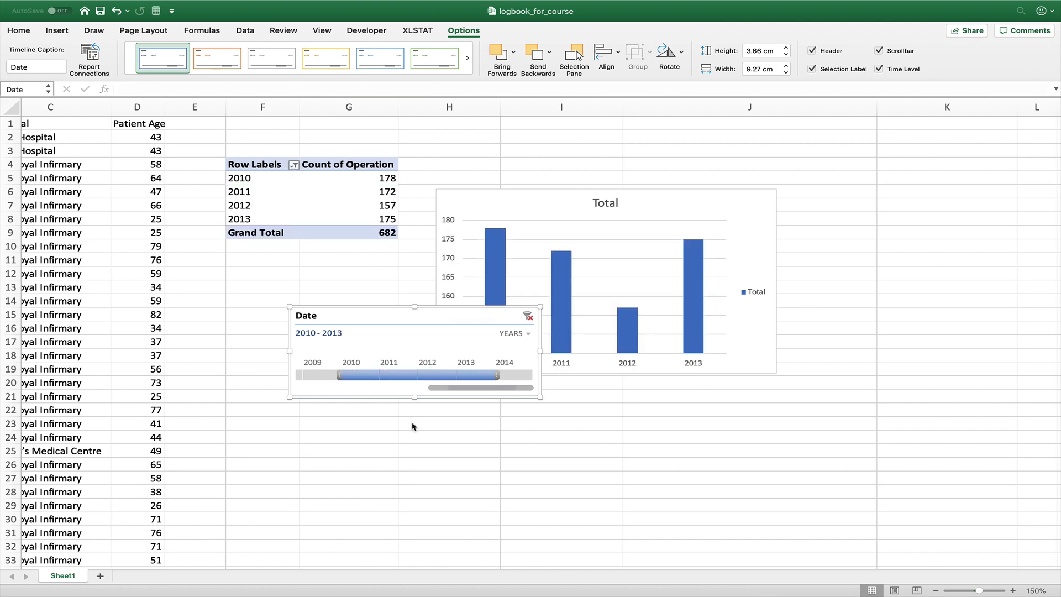
# Reposition the Date timeline beneath the pivot table, slightly overlapping the chart's edge
pyautogui.moveTo(447, 324); pyautogui.dragTo(414, 424)
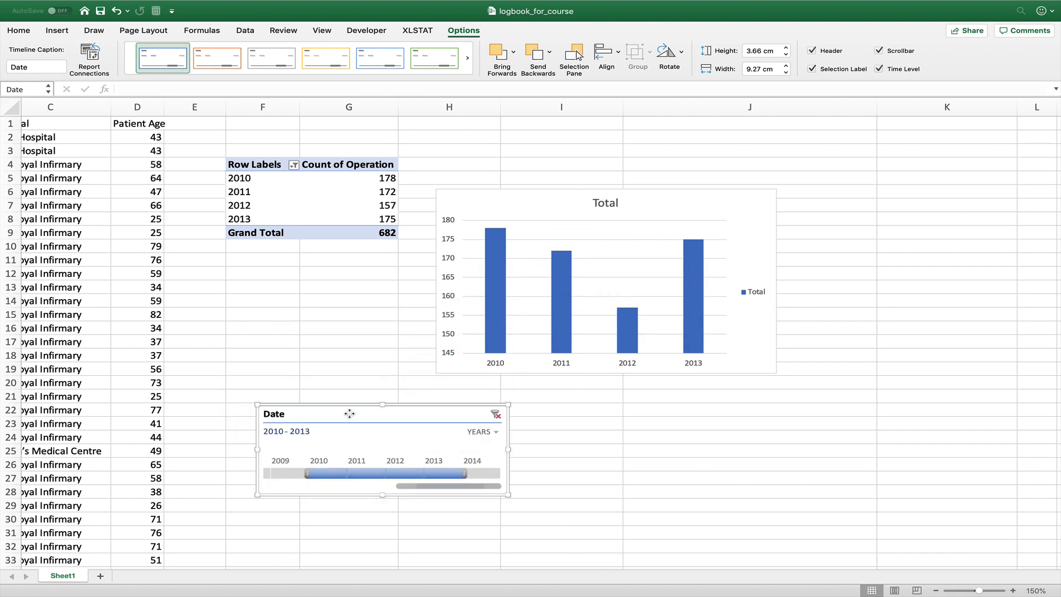
pyautogui.moveTo(349, 413); pyautogui.dragTo(425, 316)
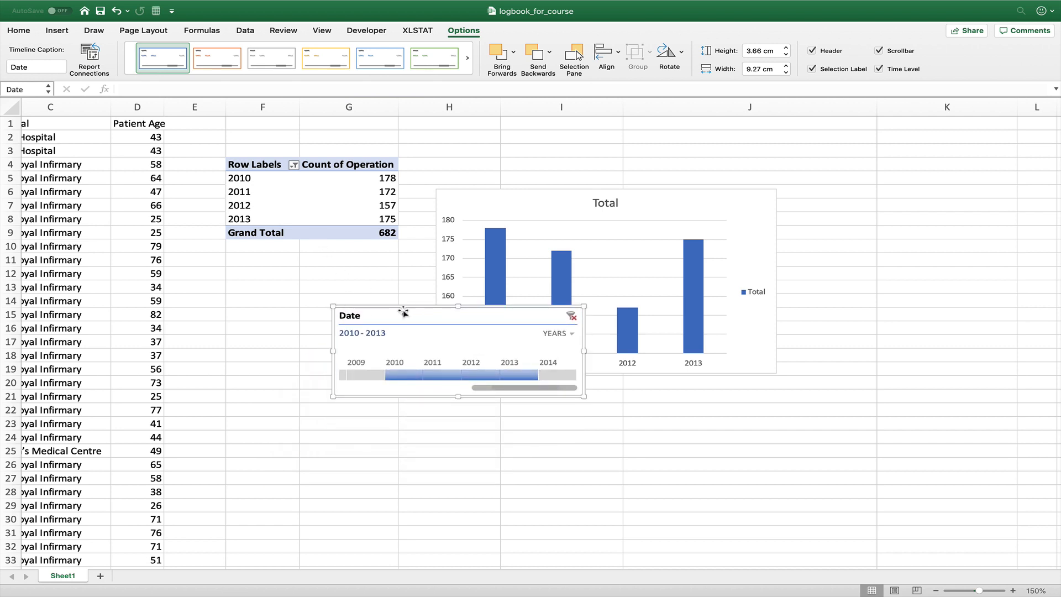
pyautogui.moveTo(425, 320); pyautogui.dragTo(325, 327)
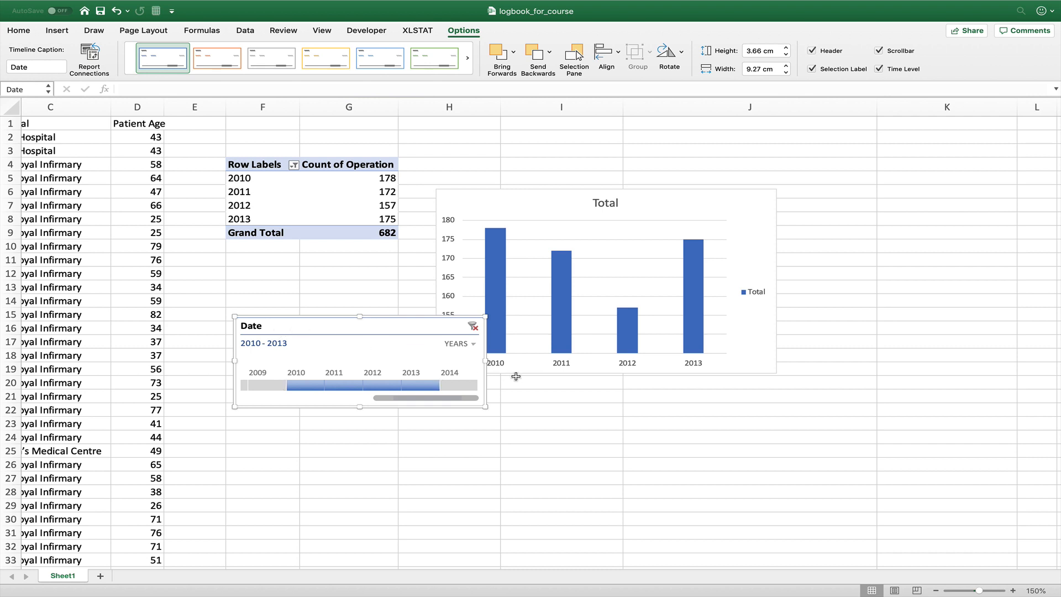
# Clear the pivot table's fields and rebuild it with Operation in the rows and the count of Operation in the values
pyautogui.click(316, 228)
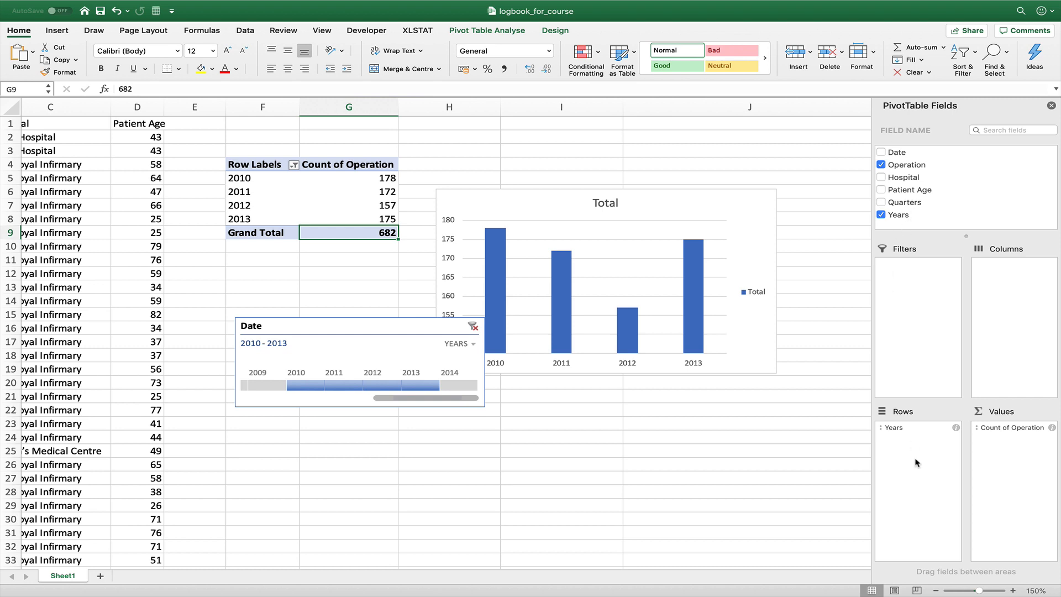
pyautogui.moveTo(906, 428); pyautogui.dragTo(688, 424)
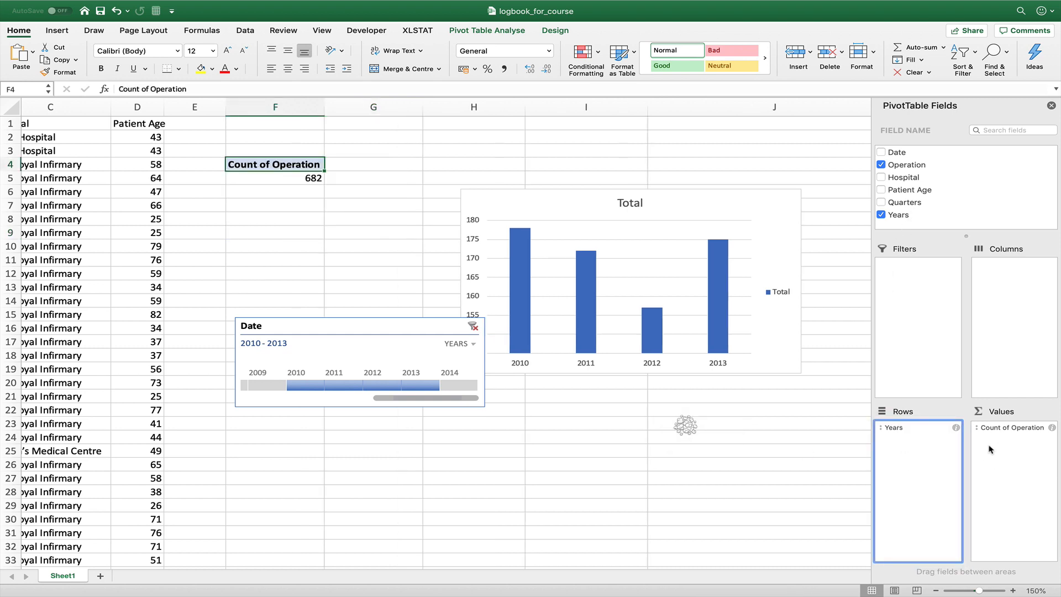
pyautogui.moveTo(1000, 428); pyautogui.dragTo(760, 447)
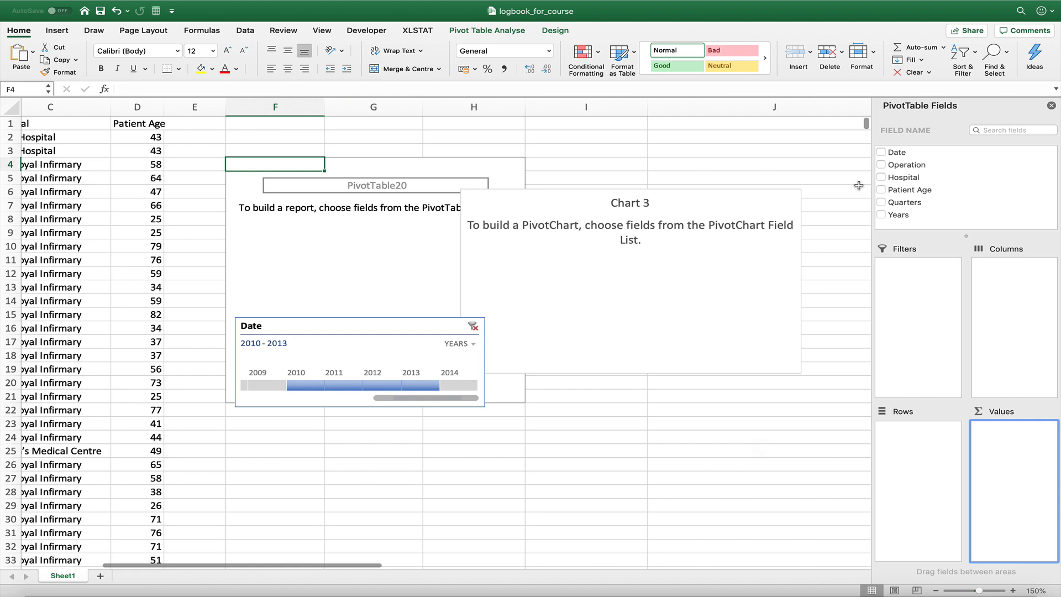
pyautogui.click(881, 166)
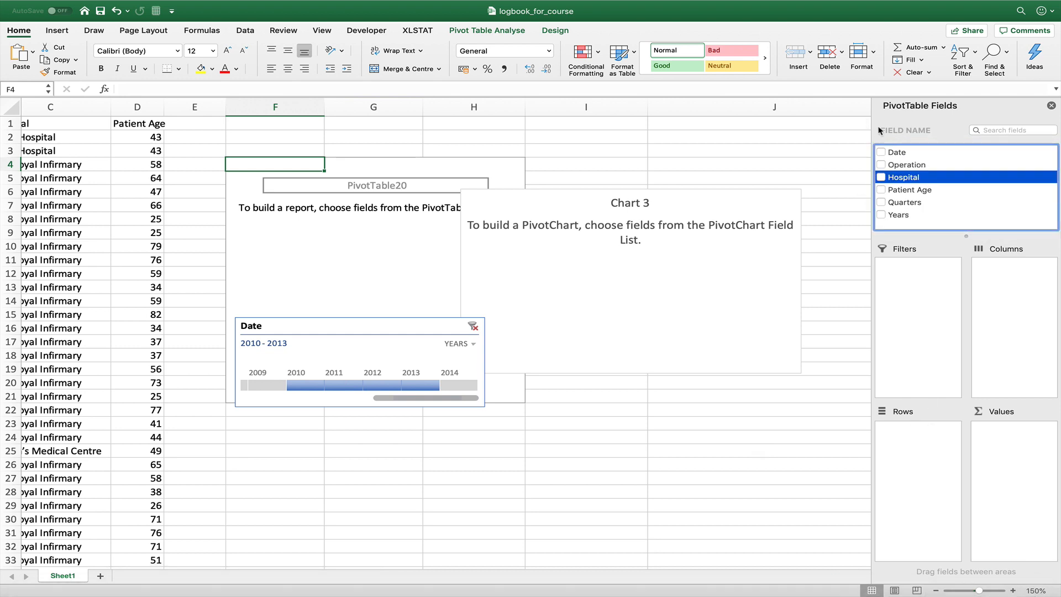
pyautogui.click(881, 166)
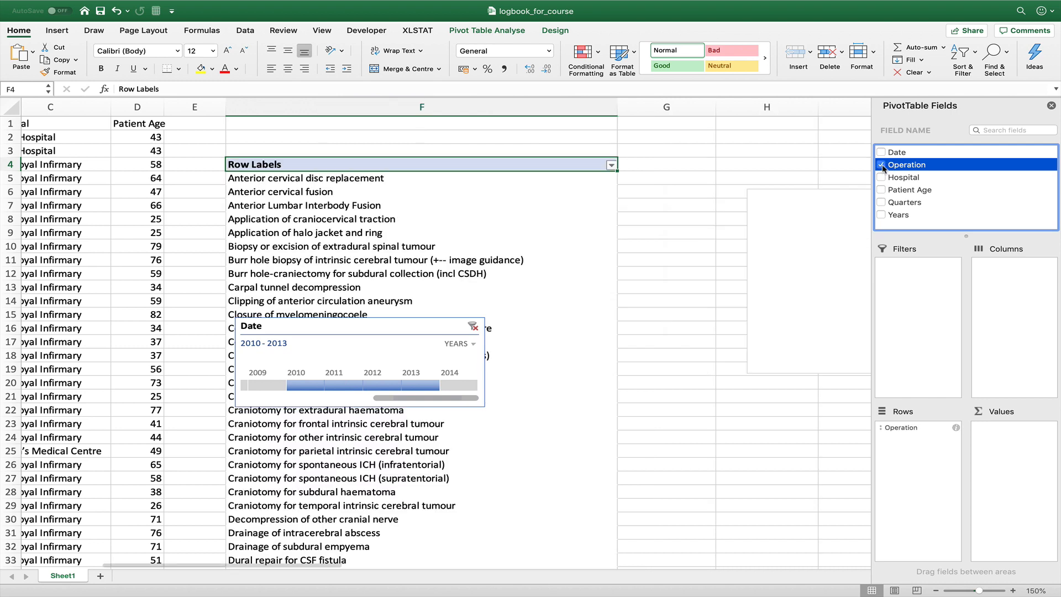
pyautogui.moveTo(894, 165); pyautogui.dragTo(994, 436)
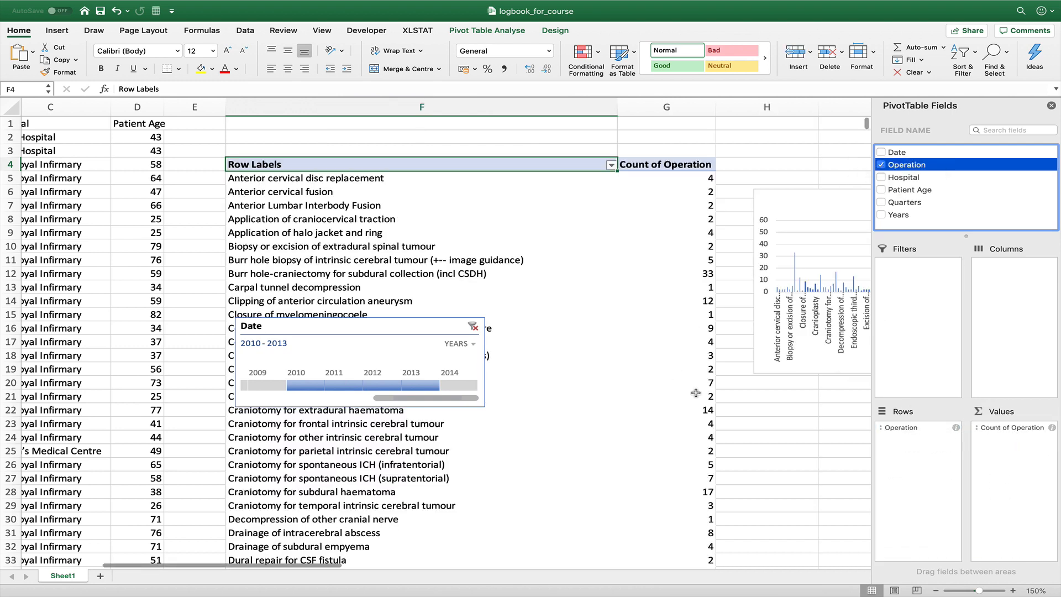
# Clear the Date timeline's filter to show all periods and move the timeline beside the pivot table, over the chart
pyautogui.hscroll(10, 694, 391)
pyautogui.hscroll(-7, 696, 393)
pyautogui.hscroll(-3, 696, 393)
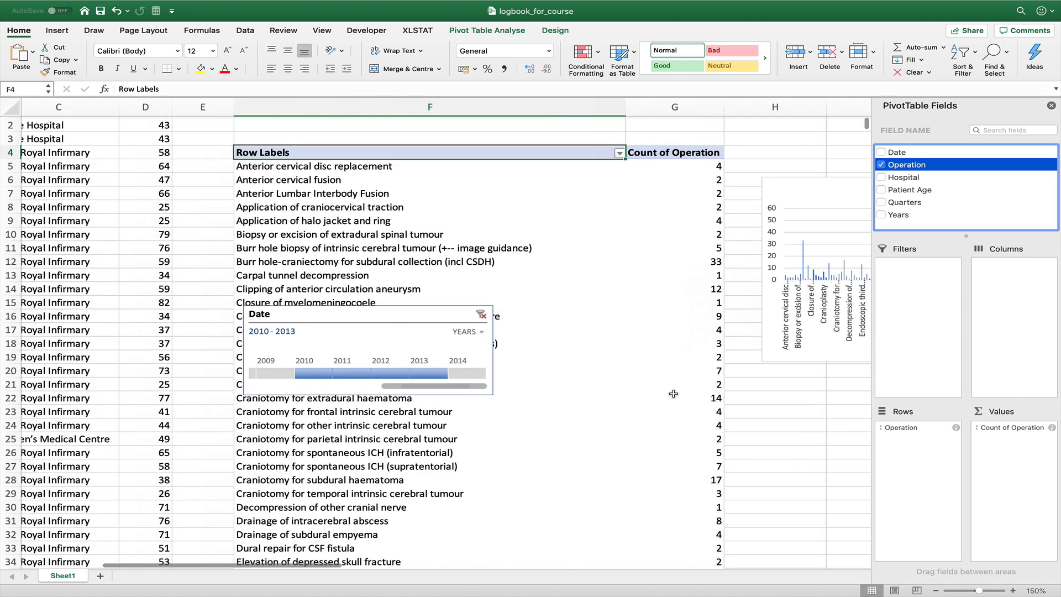
pyautogui.click(480, 315)
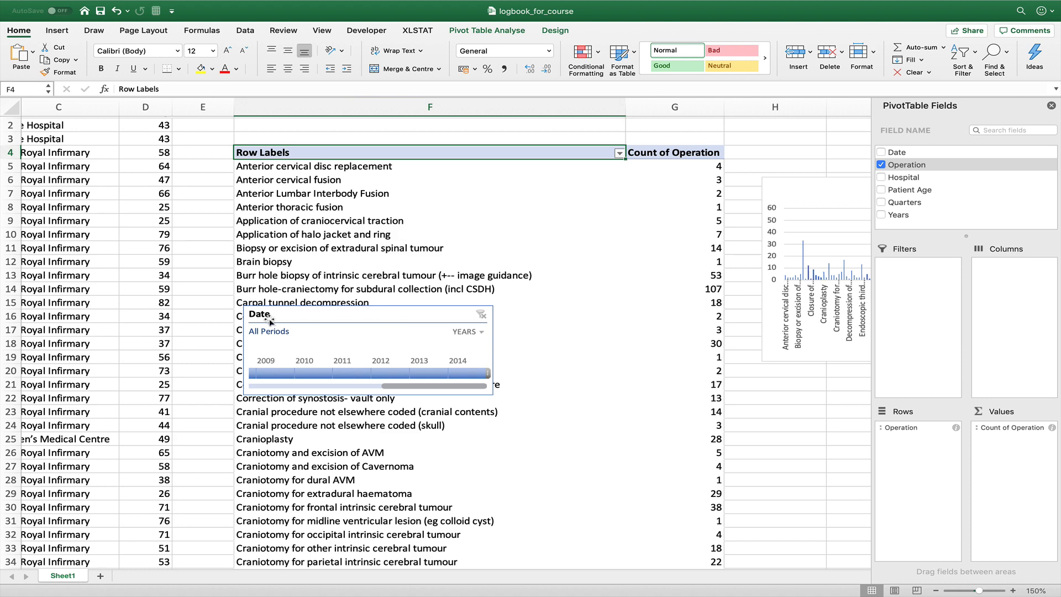
pyautogui.moveTo(292, 313); pyautogui.dragTo(735, 46)
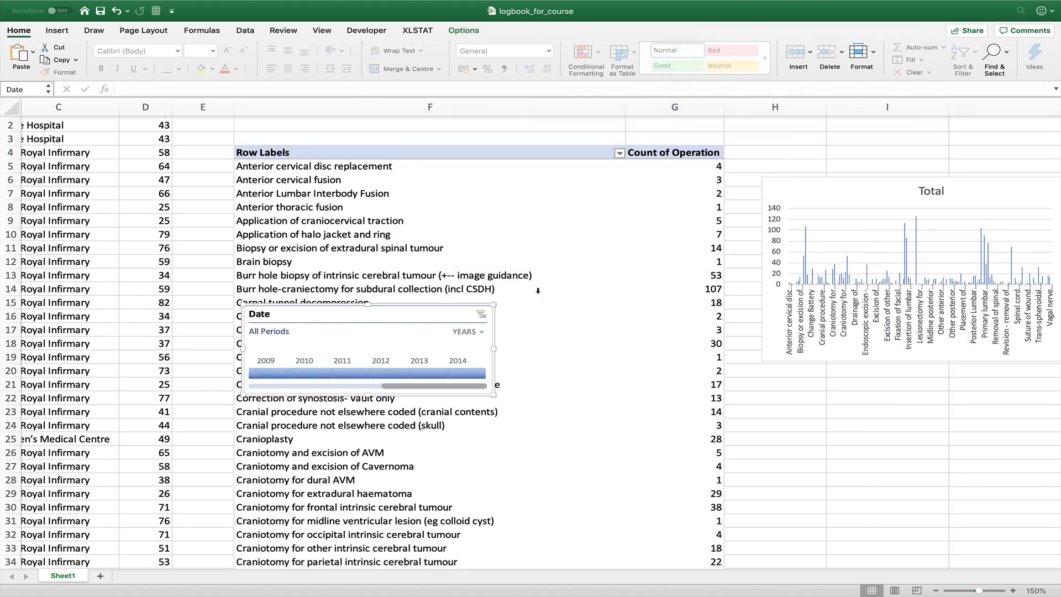
pyautogui.scroll(1, 421, 239)
pyautogui.hscroll(1, 421, 240)
pyautogui.moveTo(355, 323); pyautogui.dragTo(858, 162)
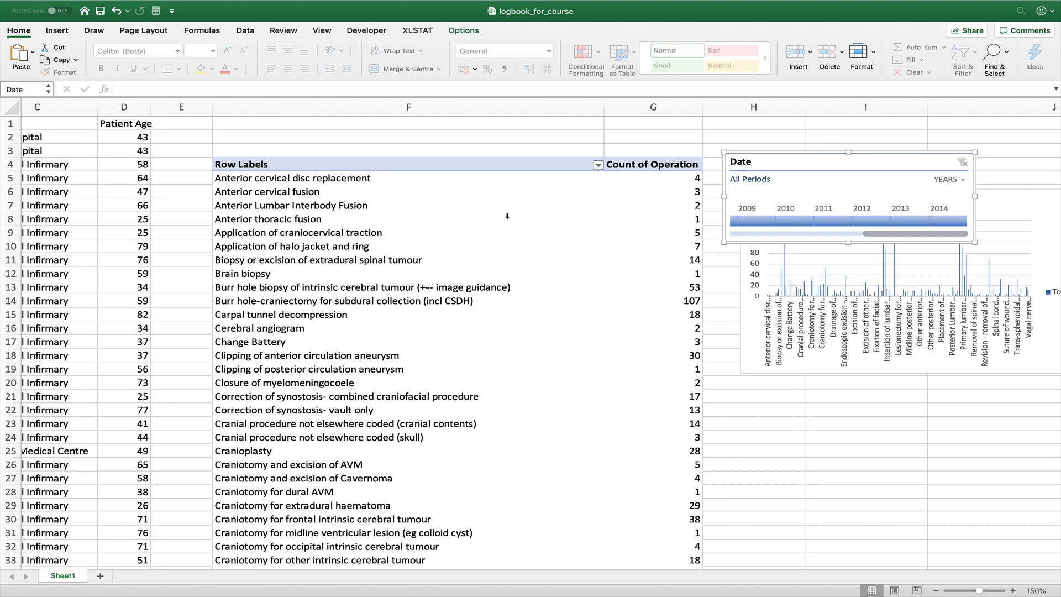
# Replace Operation with Patient Age in the pivot table's rows, keeping the count of Operation as the values
pyautogui.click(392, 168)
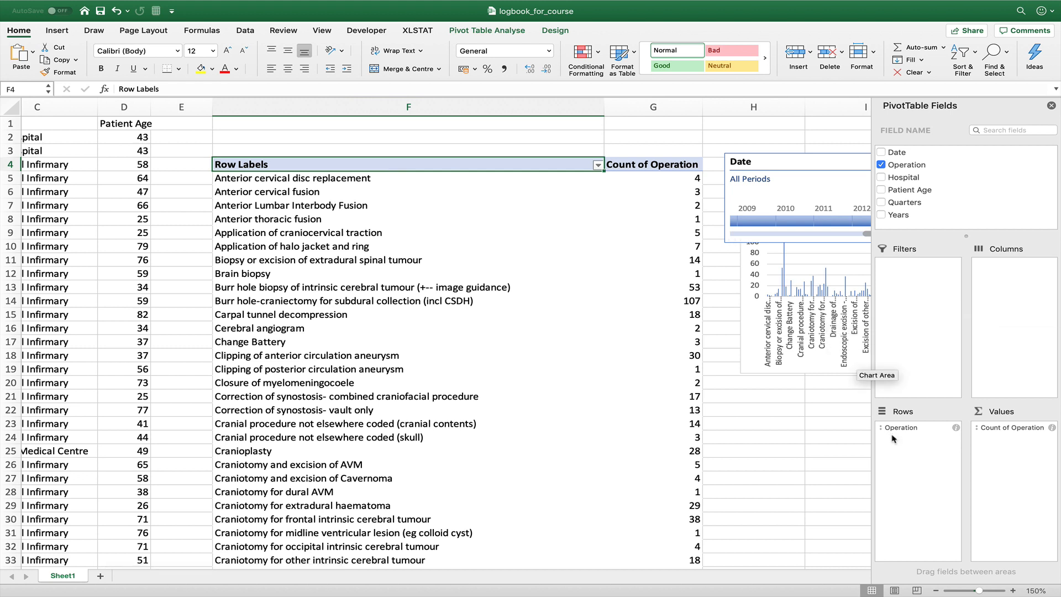
pyautogui.click(903, 428)
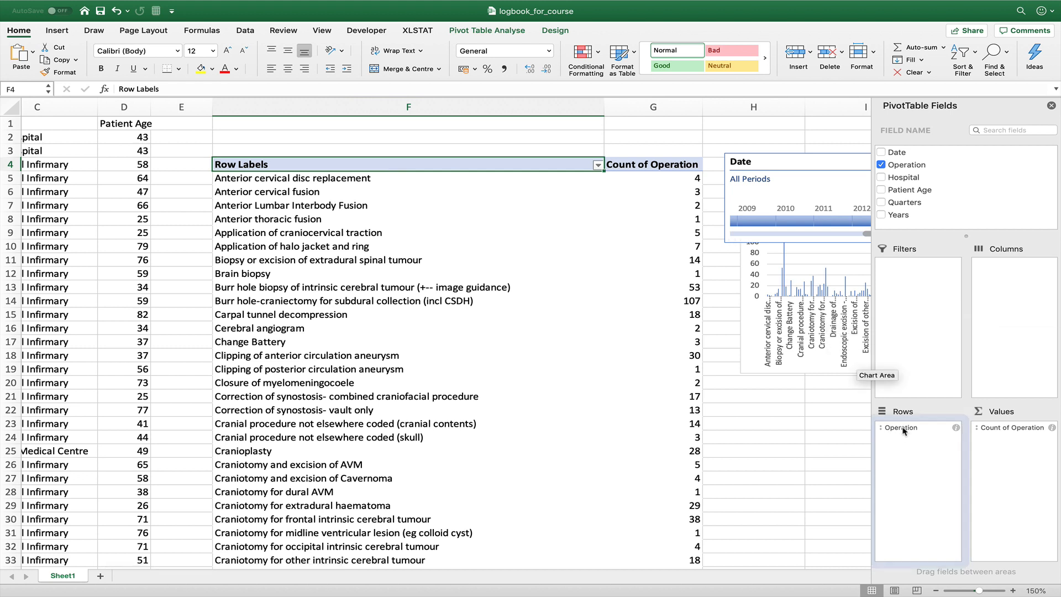
pyautogui.moveTo(903, 428); pyautogui.dragTo(754, 408)
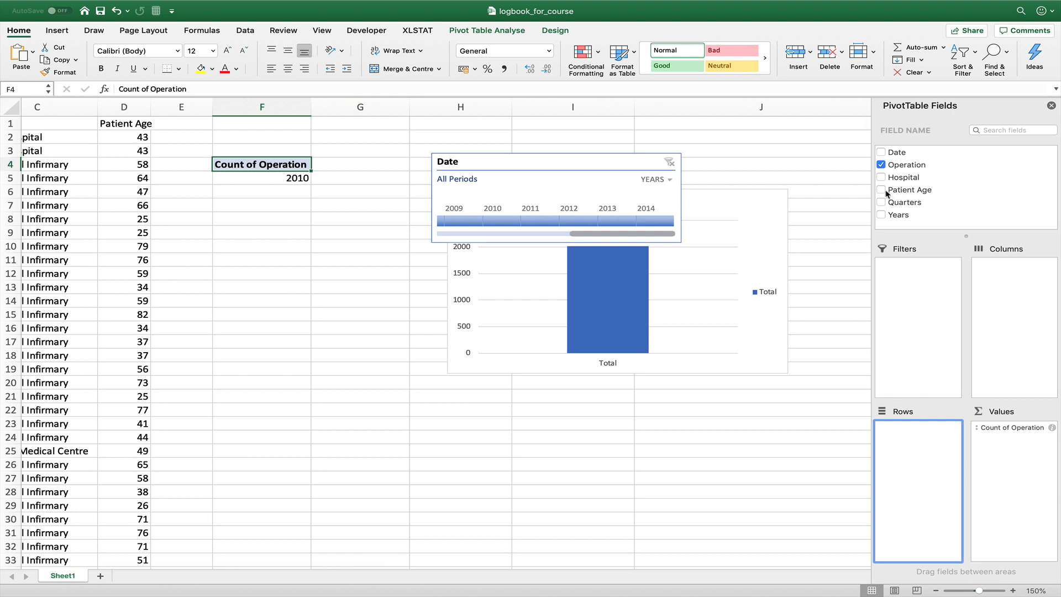
pyautogui.moveTo(898, 191); pyautogui.dragTo(911, 431)
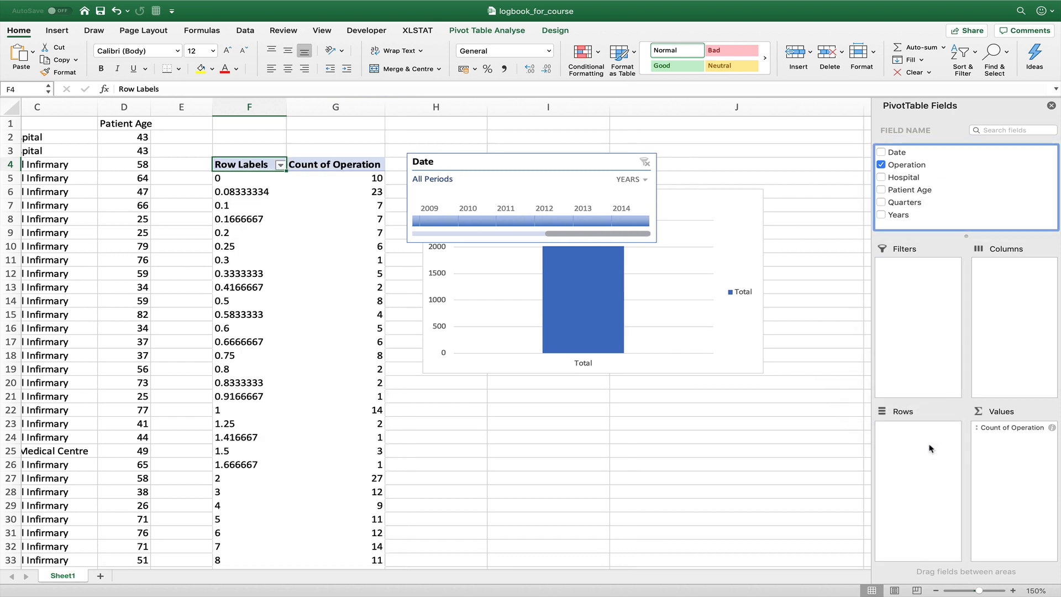
# Group the pivot table's Patient Age row labels into intervals of 18 years
pyautogui.scroll(-10, 286, 311)
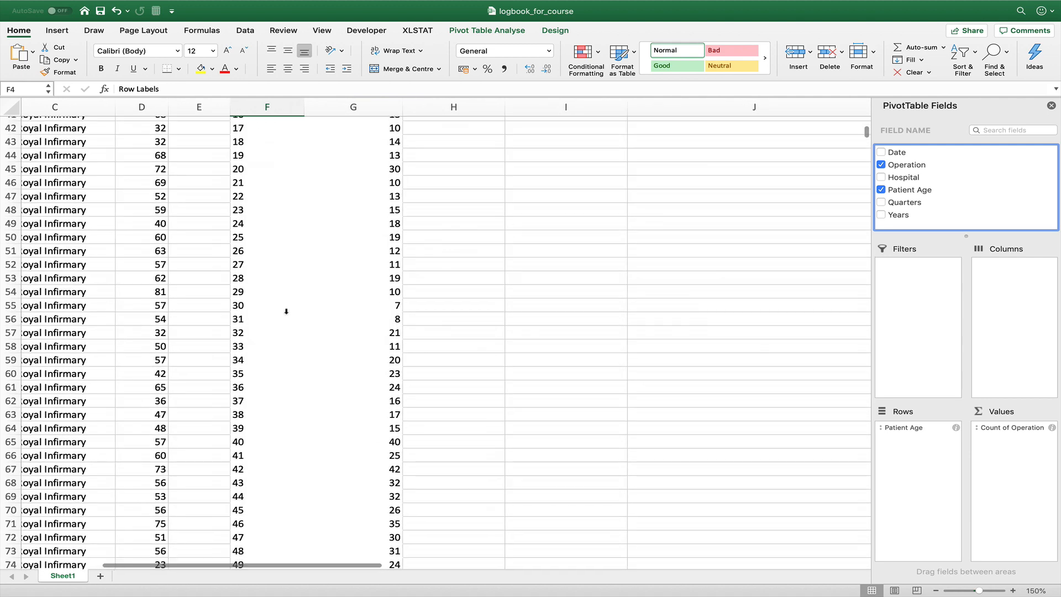
pyautogui.scroll(10, 284, 307)
pyautogui.hscroll(-5, 284, 308)
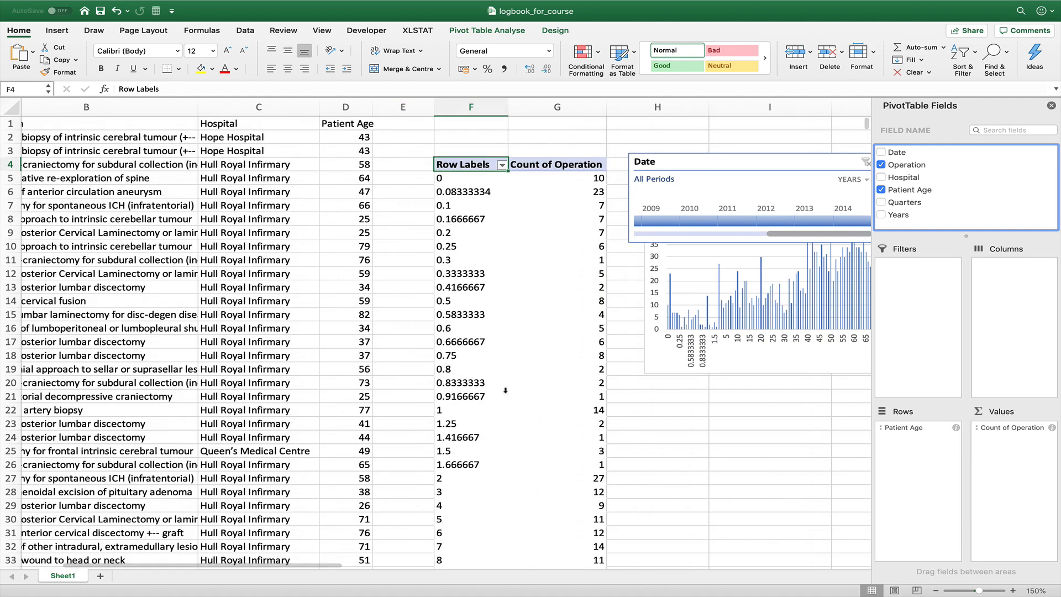
pyautogui.click(502, 165)
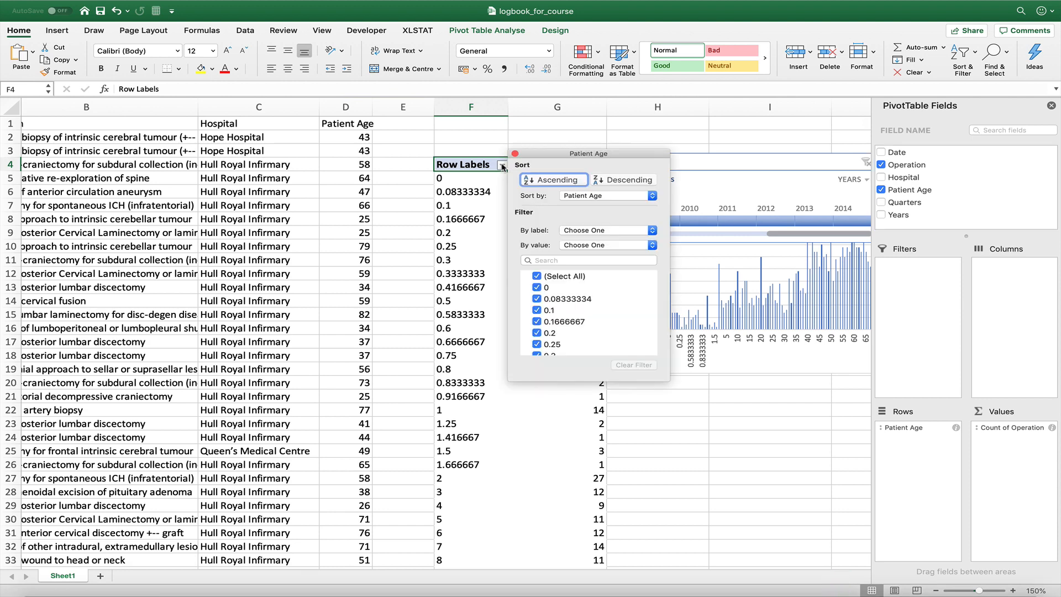
pyautogui.click(501, 165)
pyautogui.click(446, 180)
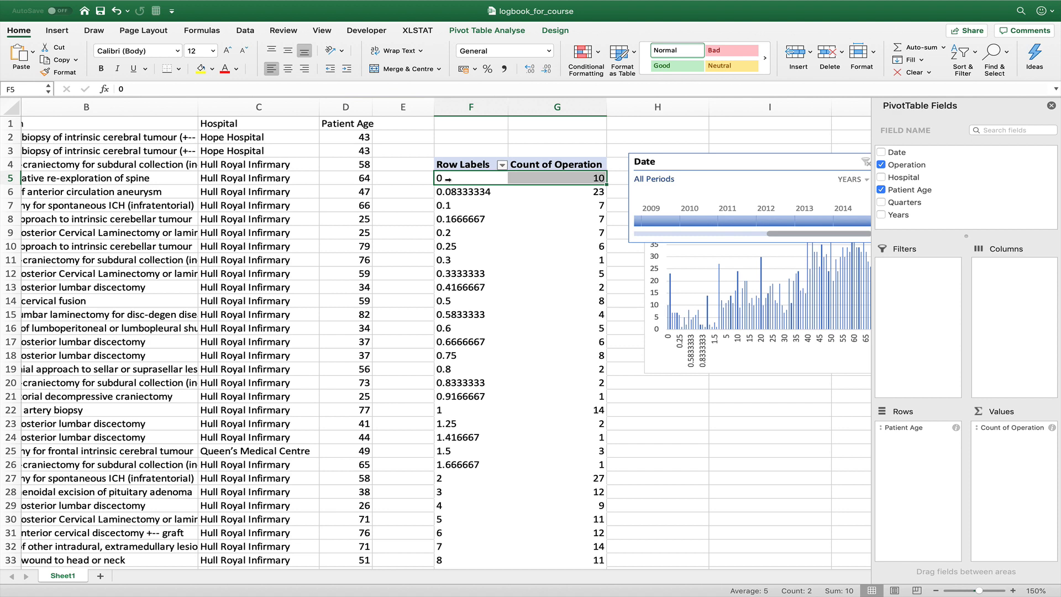
pyautogui.rightClick(448, 180)
pyautogui.click(479, 324)
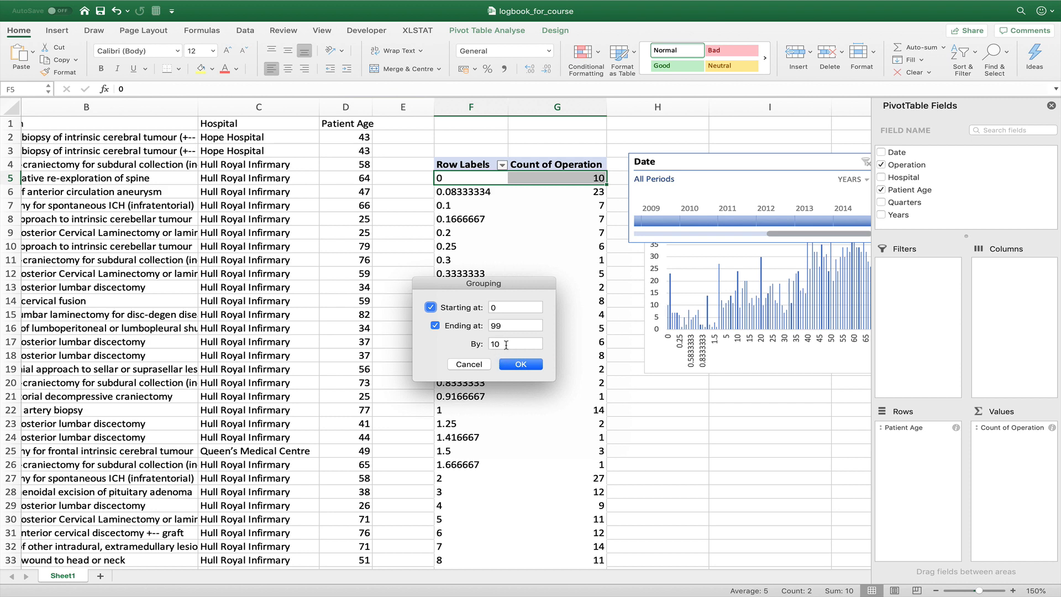
pyautogui.click(506, 344)
pyautogui.write('1')
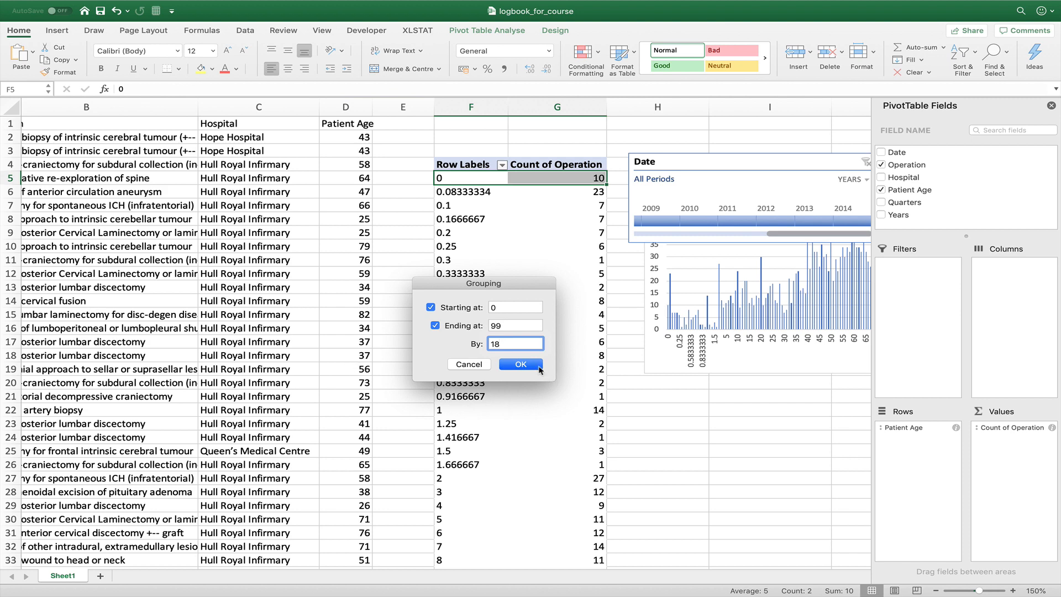
pyautogui.click(539, 367)
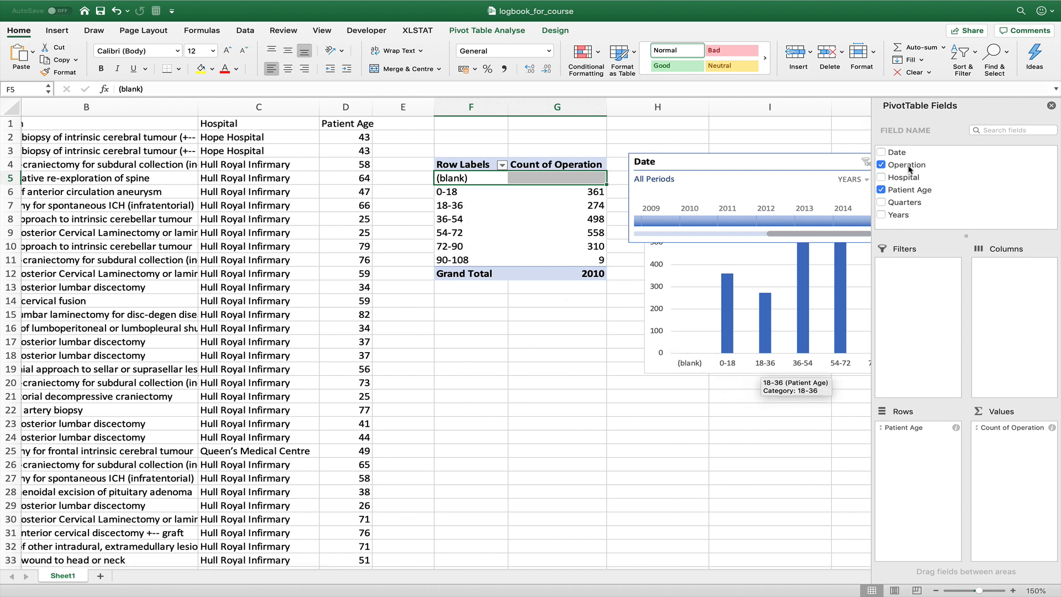
# Add Operation beneath Patient Age in the pivot table's rows and review the operations listed within each age group
pyautogui.moveTo(908, 169); pyautogui.dragTo(941, 483)
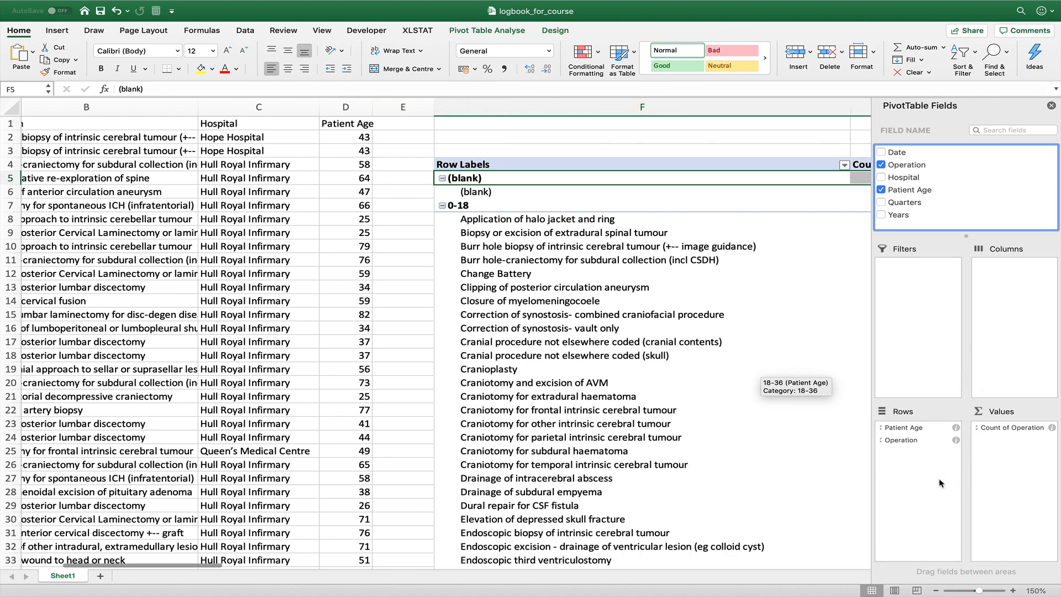
pyautogui.scroll(-2, 522, 347)
pyautogui.hscroll(3, 522, 347)
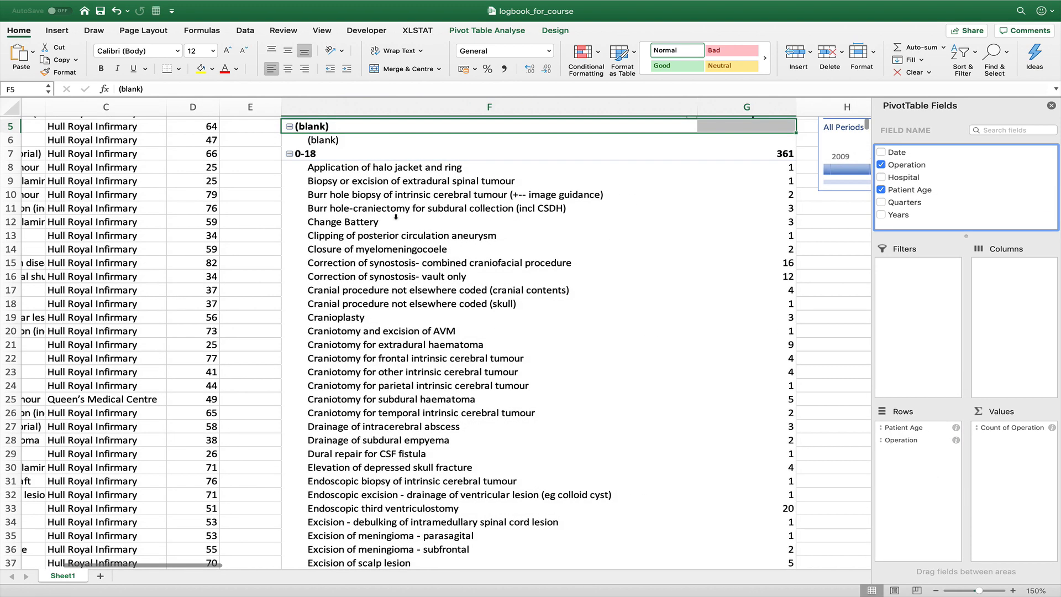
pyautogui.scroll(-5, 386, 350)
pyautogui.hscroll(2, 386, 350)
pyautogui.scroll(6, 439, 437)
pyautogui.hscroll(-2, 439, 438)
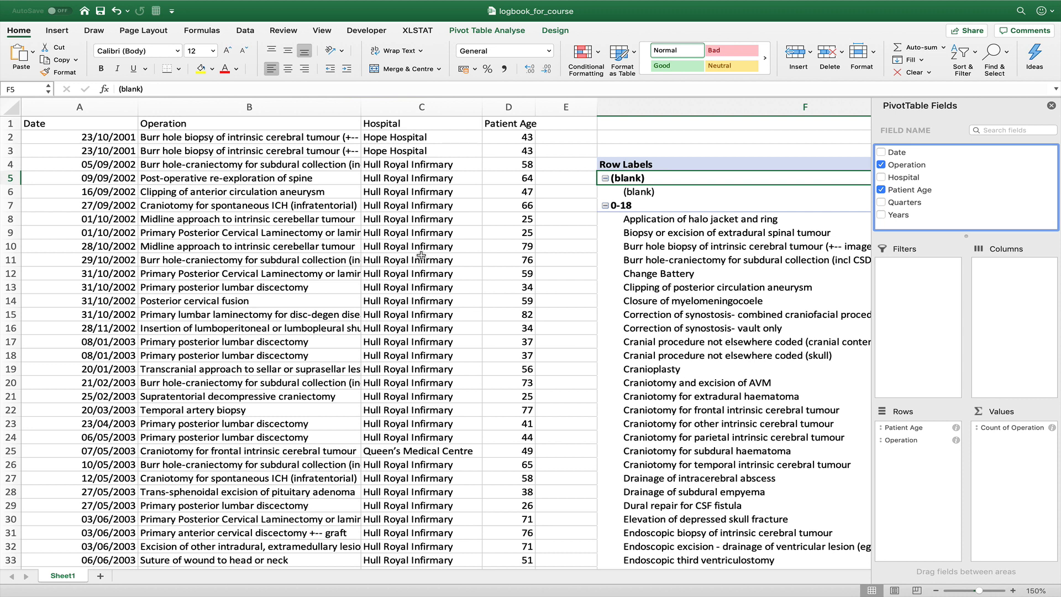
pyautogui.moveTo(363, 4)
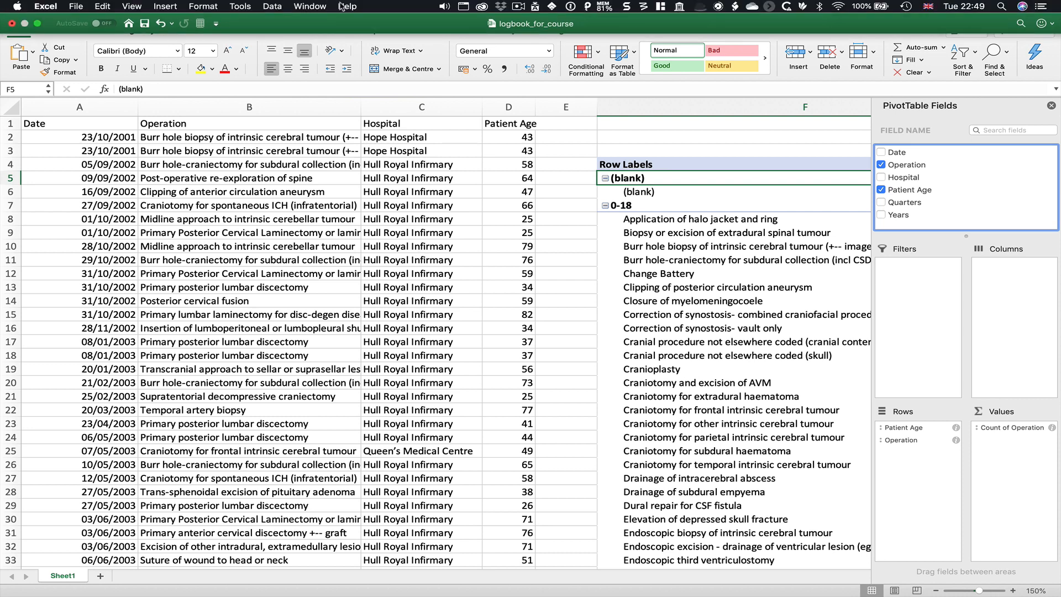